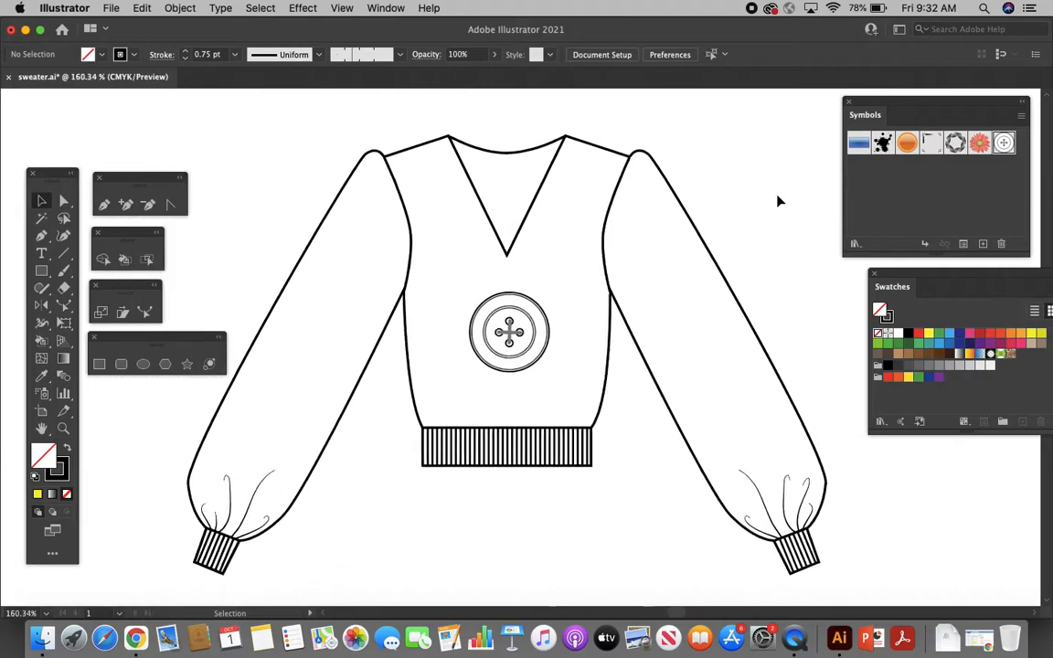
Break the link between the large button on the sweater front and its symbol.
{"action": "left_click", "coordinate": [542, 318]}
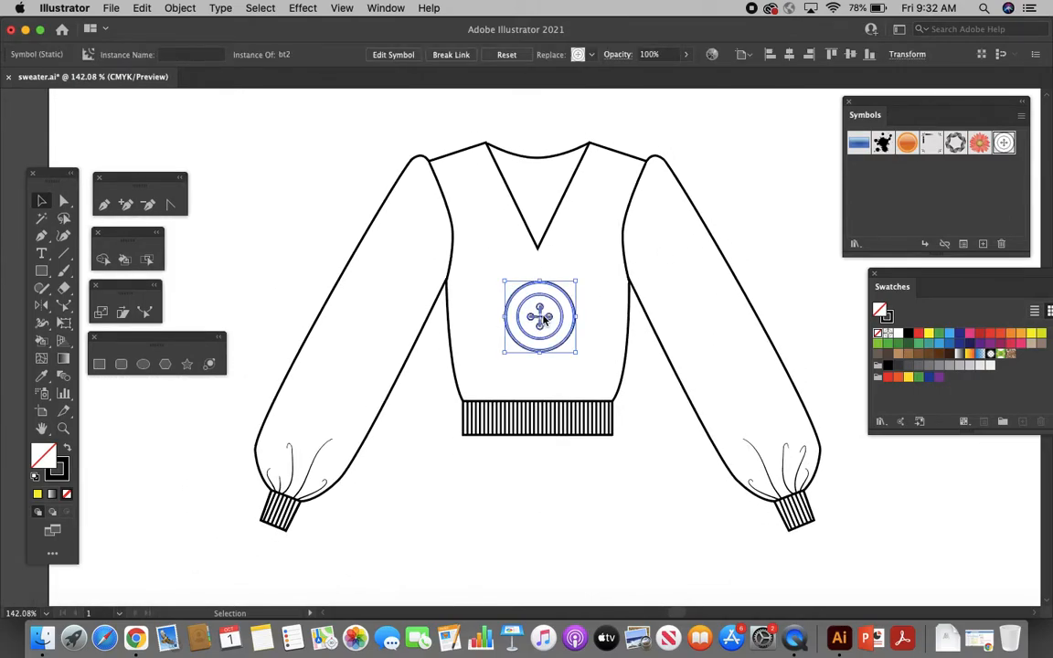
{"action": "right_click", "coordinate": [543, 318]}
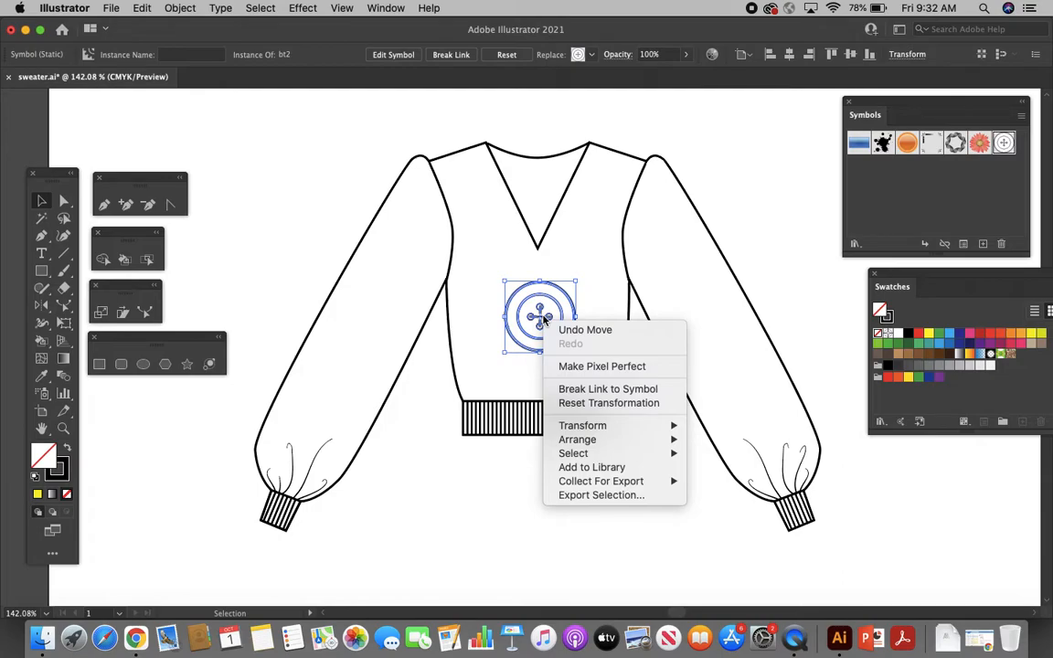
{"action": "left_click", "coordinate": [596, 389]}
{"action": "left_click", "coordinate": [546, 522]}
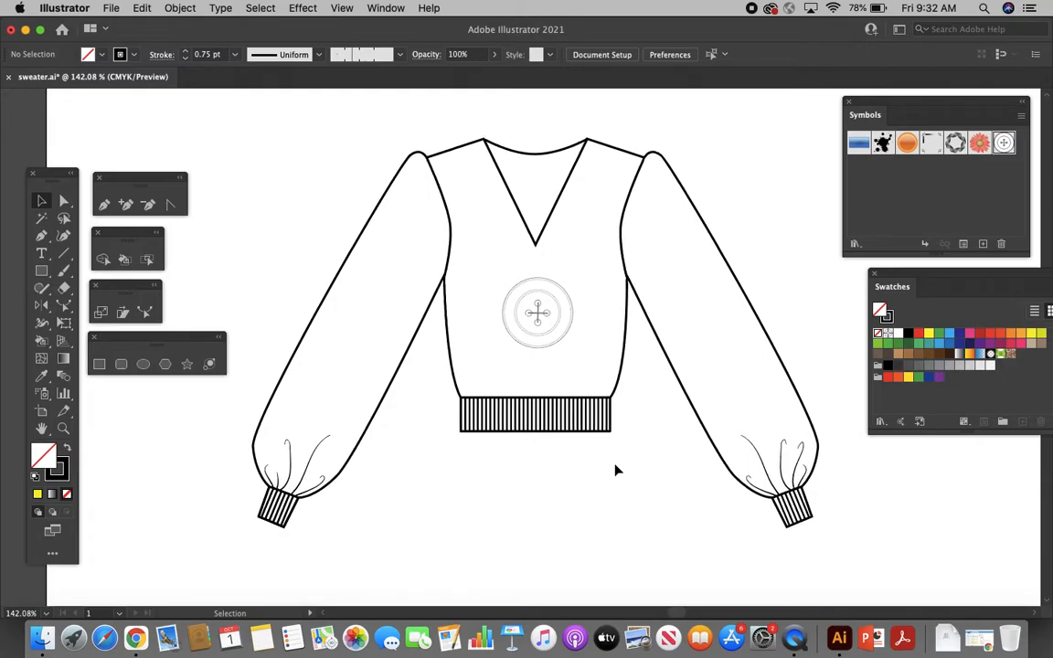
Examine the ribbed hem band up close by isolating its group, and leave isolation mode.
{"action": "scroll", "coordinate": [613, 438], "scroll_direction": "up", "scroll_amount": 5}
{"action": "scroll", "coordinate": [608, 439], "scroll_direction": "left", "scroll_amount": 5}
{"action": "scroll", "coordinate": [608, 439], "scroll_direction": "down", "scroll_amount": 1}
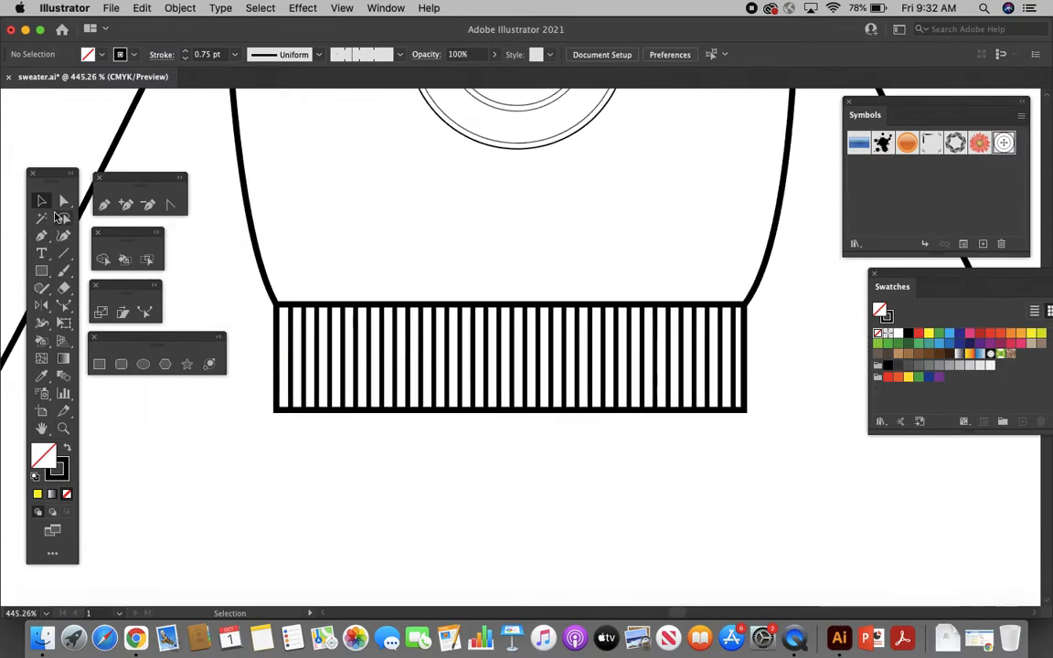
{"action": "left_click", "coordinate": [43, 200]}
{"action": "double_click", "coordinate": [497, 361]}
{"action": "mouse_move", "coordinate": [493, 358]}
{"action": "left_mouse_down"}
{"action": "mouse_move", "coordinate": [497, 455]}
{"action": "mouse_move", "coordinate": [491, 364]}
{"action": "left_mouse_up"}
{"action": "left_click", "coordinate": [458, 494]}
{"action": "scroll", "coordinate": [457, 494], "scroll_direction": "down", "scroll_amount": 3}
{"action": "scroll", "coordinate": [458, 498], "scroll_direction": "down", "scroll_amount": 3}
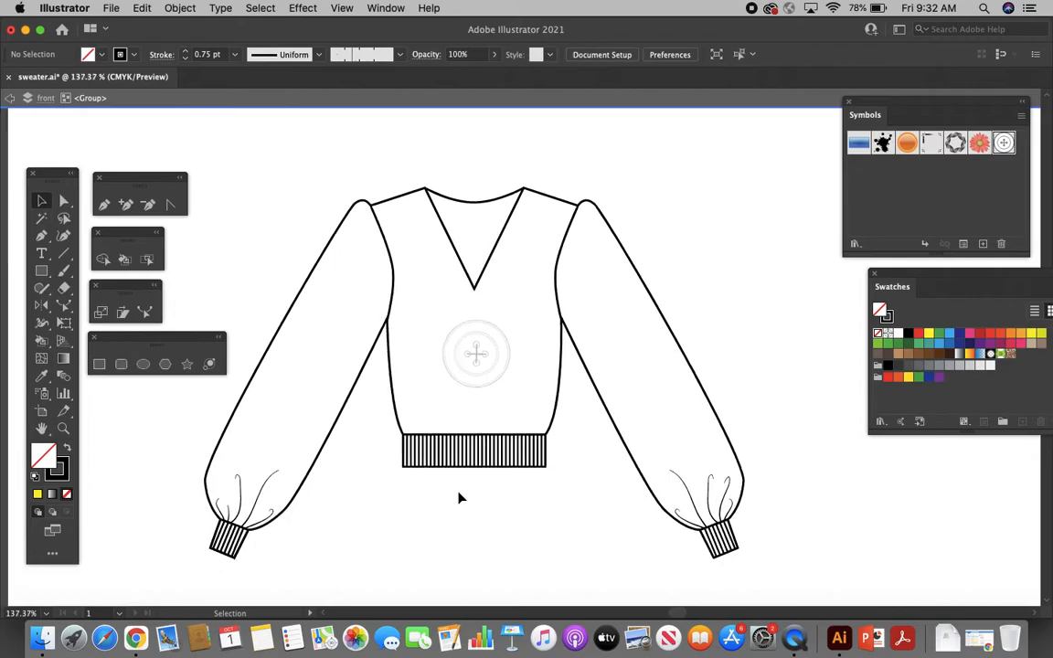
{"action": "scroll", "coordinate": [459, 498], "scroll_direction": "left", "scroll_amount": 3}
{"action": "scroll", "coordinate": [459, 498], "scroll_direction": "down", "scroll_amount": 2}
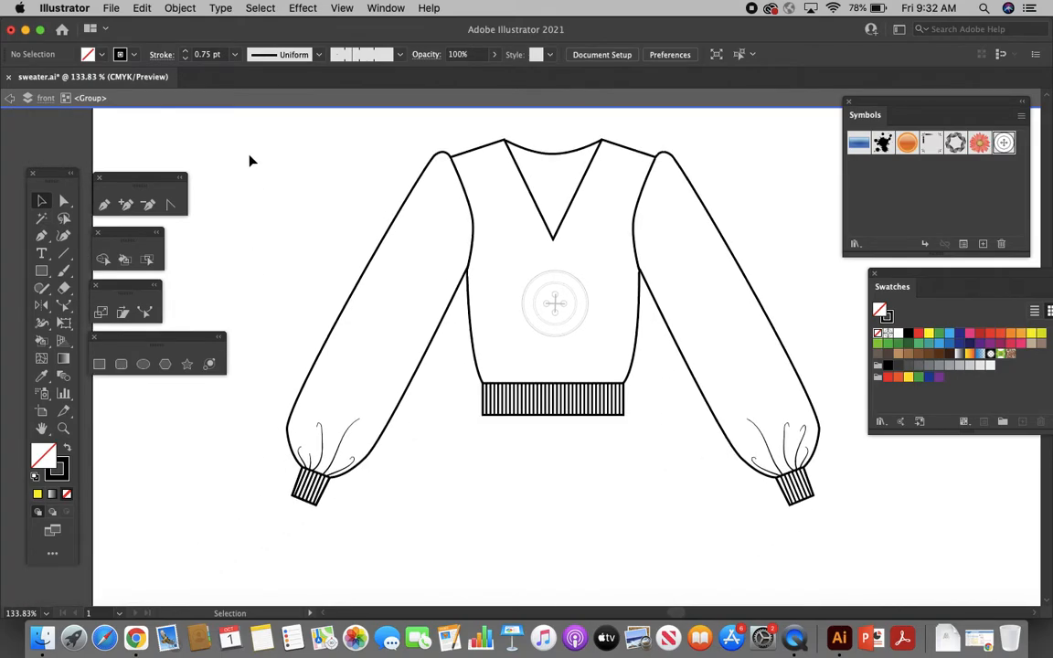
{"action": "double_click", "coordinate": [258, 176]}
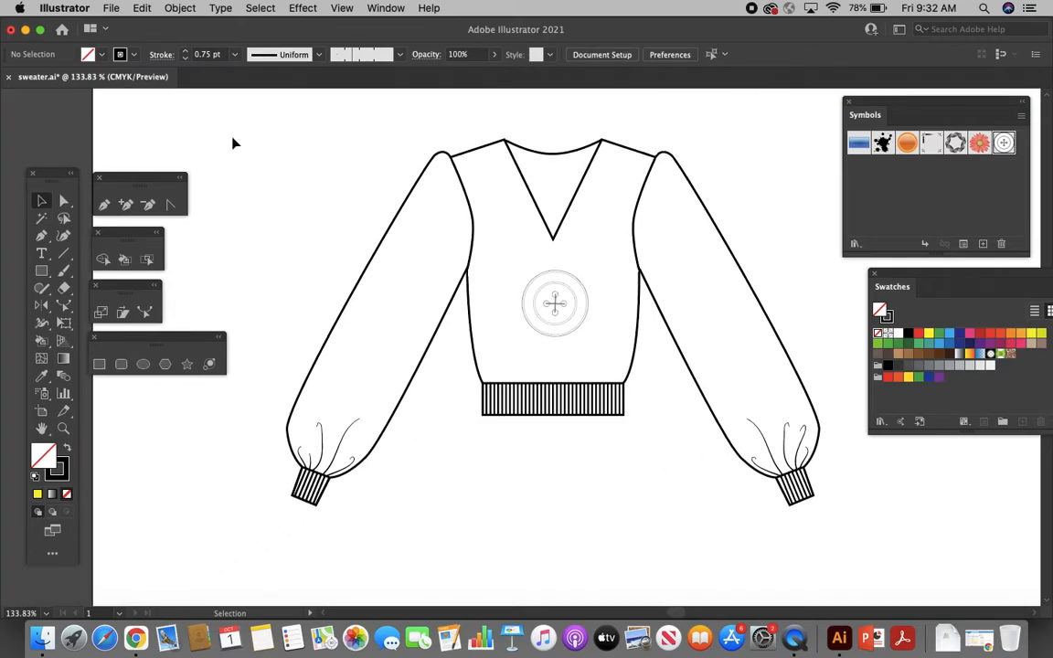
Try making a Live Paint group directly from the whole sweater, and undo it.
{"action": "left_click_drag", "start_coordinate": [233, 105], "coordinate": [858, 542]}
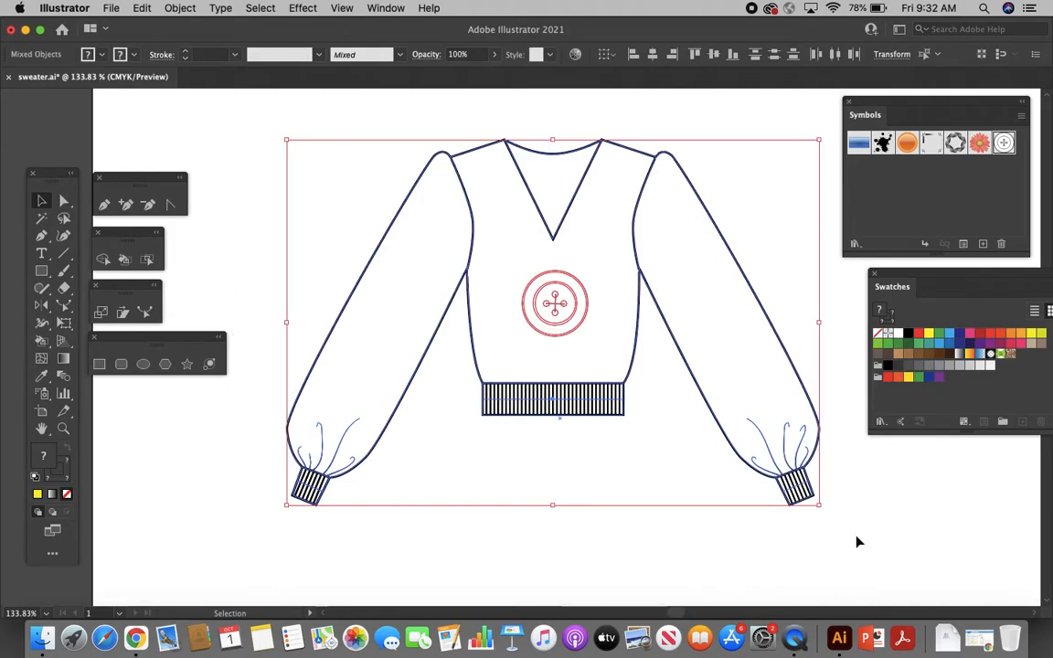
{"action": "left_click", "coordinate": [172, 9]}
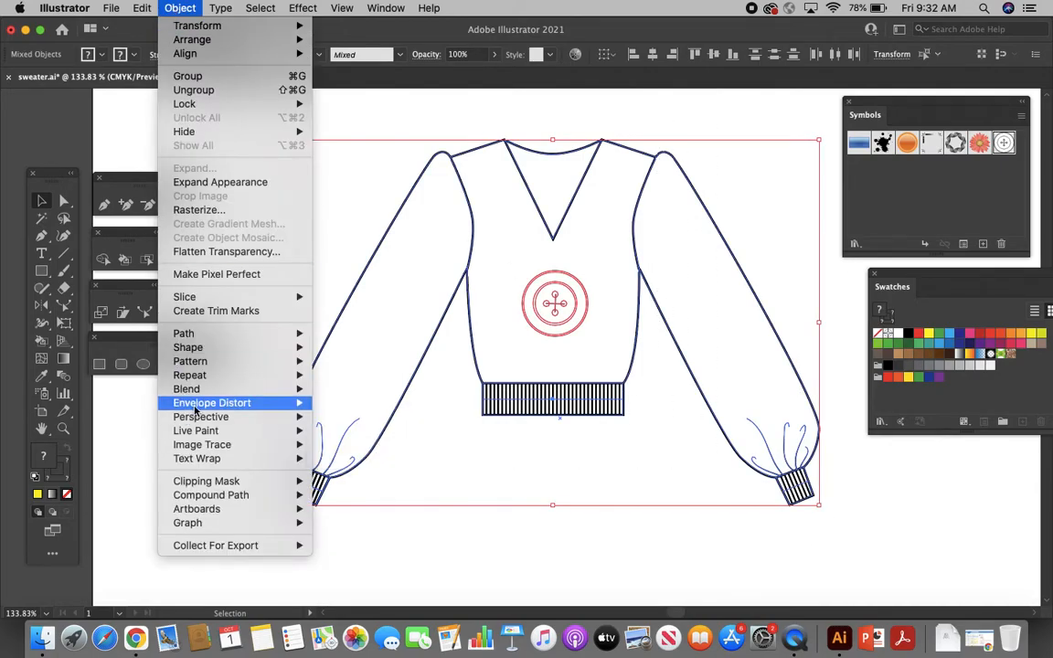
{"action": "mouse_move", "coordinate": [203, 434]}
{"action": "left_click", "coordinate": [340, 431]}
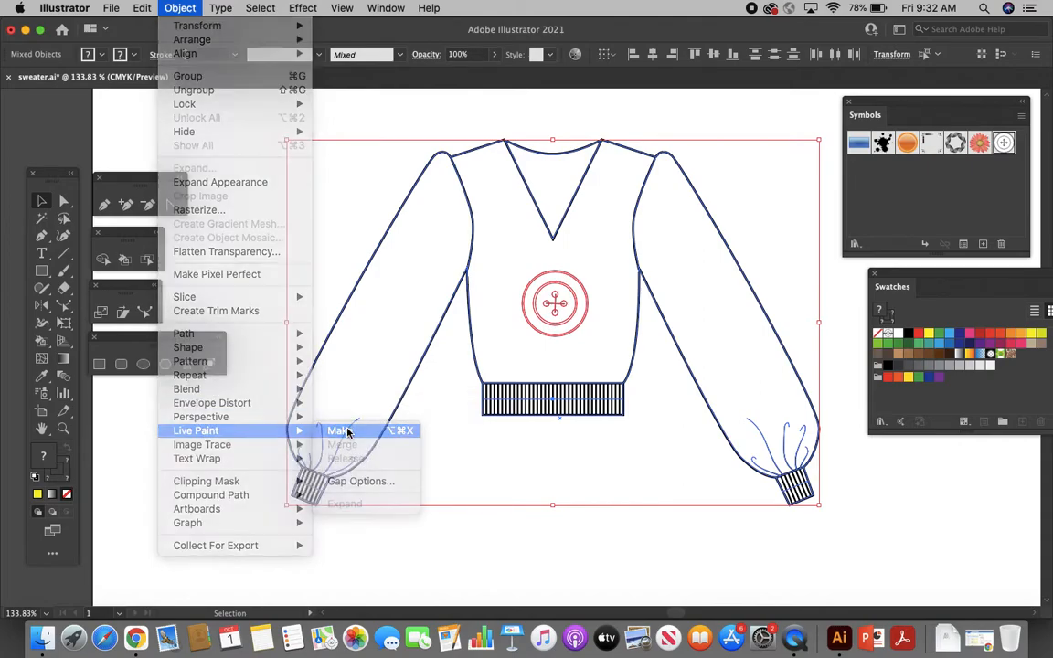
{"action": "left_click", "coordinate": [660, 348]}
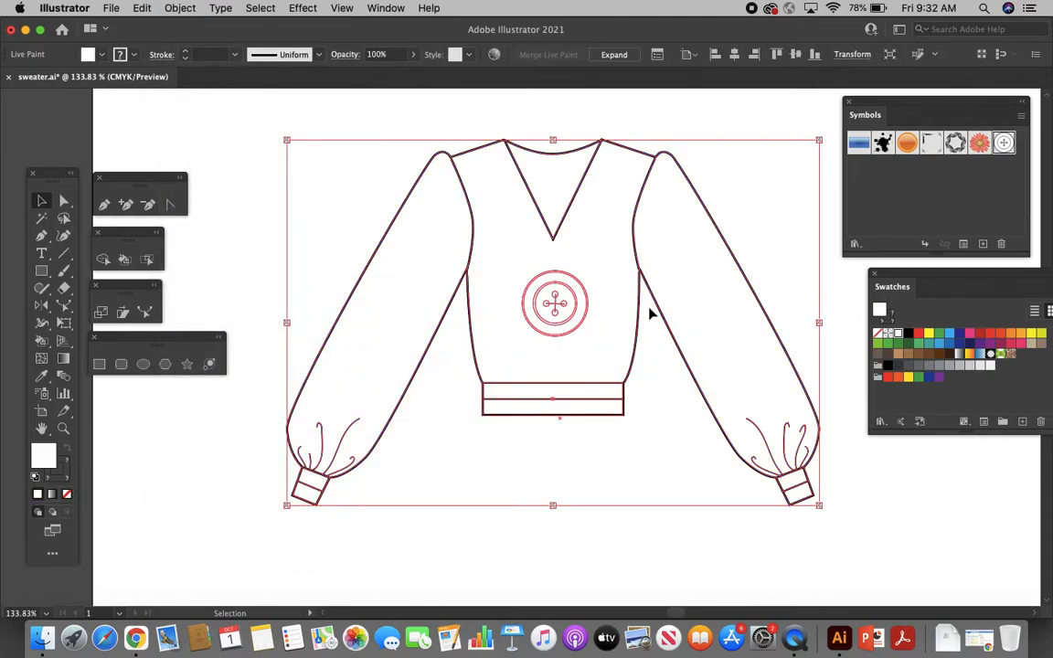
{"action": "left_click", "coordinate": [142, 8]}
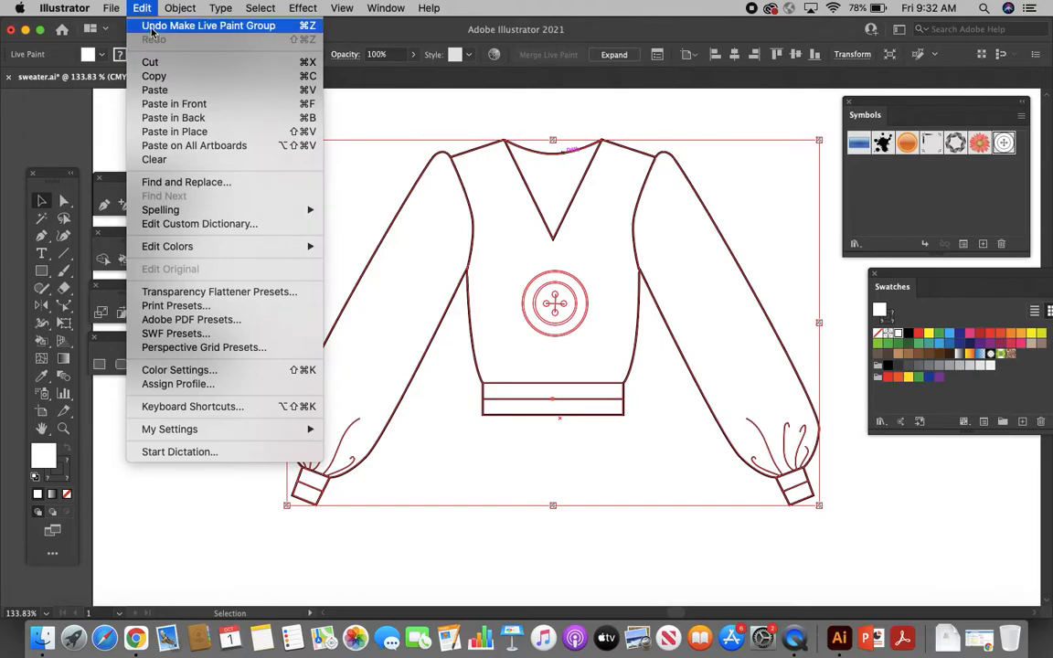
{"action": "left_click", "coordinate": [152, 28]}
{"action": "left_click", "coordinate": [208, 121]}
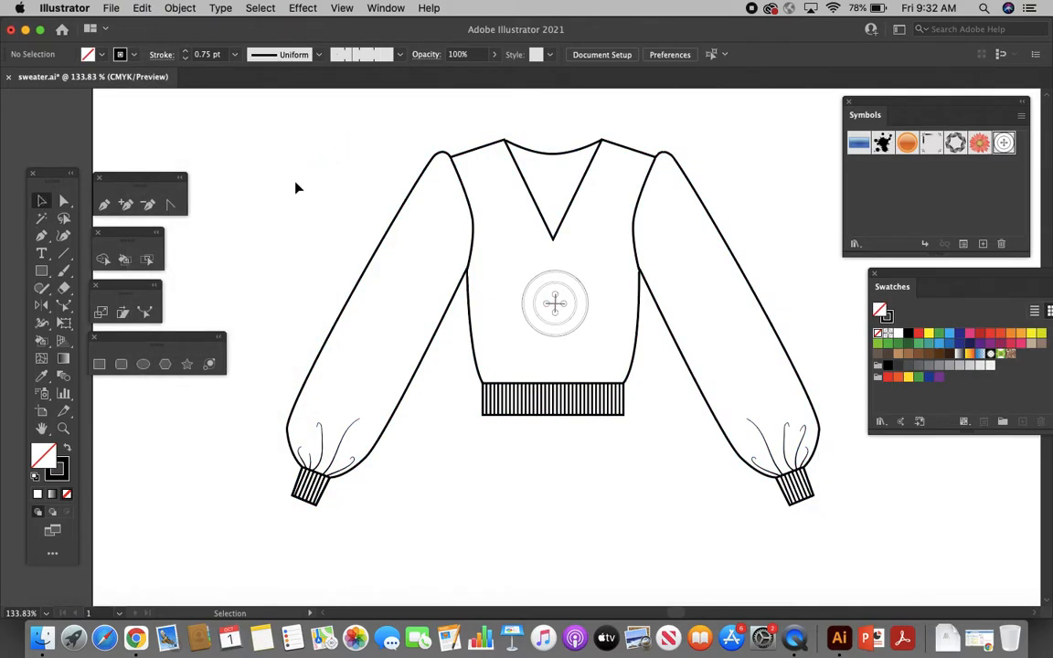
Expand the appearance of the whole sweater, including its ribbed hem, cuffs and button.
{"action": "left_click_drag", "start_coordinate": [257, 116], "coordinate": [876, 552]}
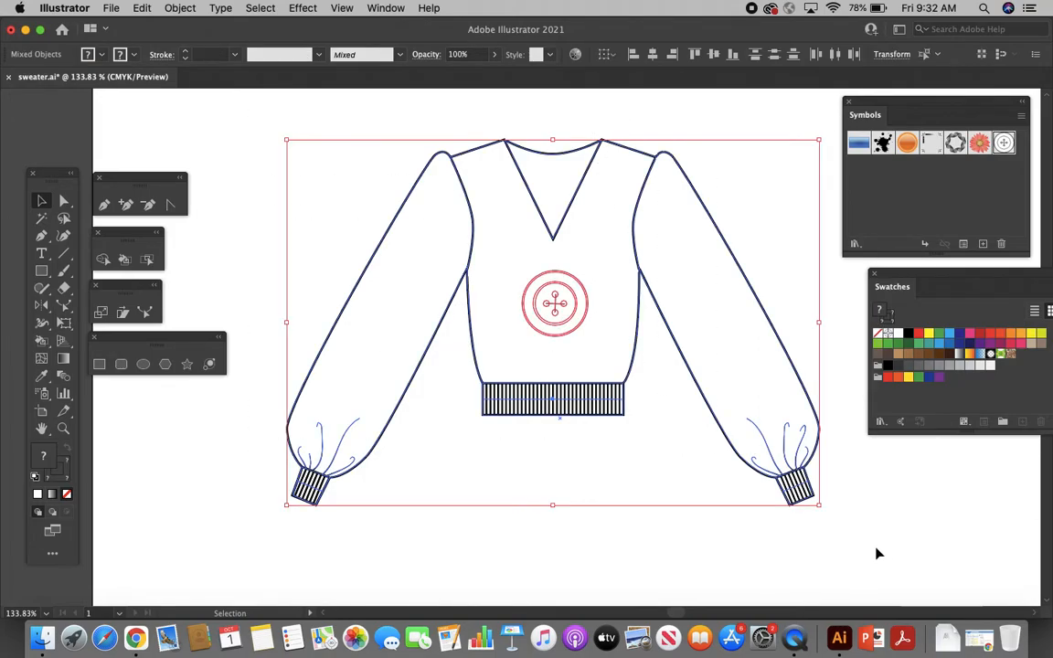
{"action": "left_click", "coordinate": [180, 8]}
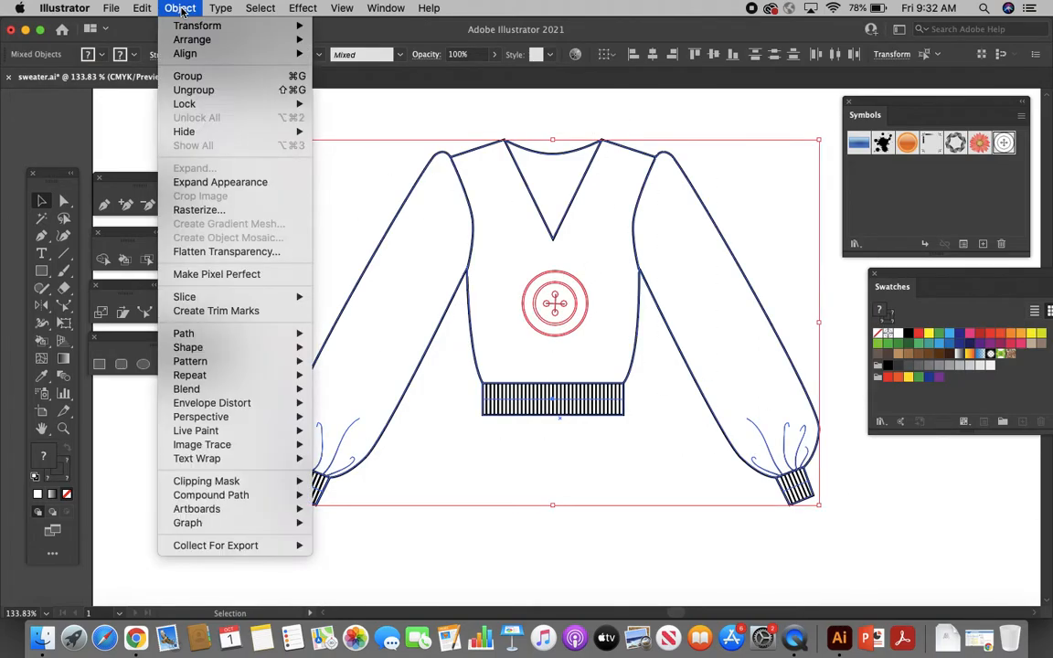
{"action": "left_click", "coordinate": [210, 183]}
{"action": "left_click", "coordinate": [240, 180]}
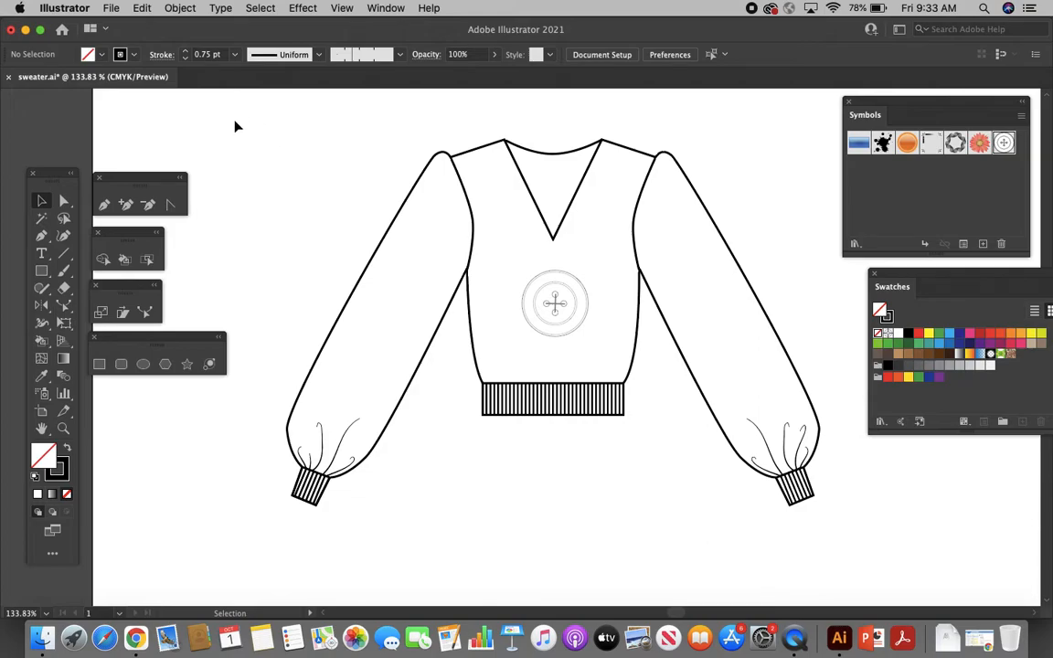
Make a Live Paint group from the entire expanded sweater and its button.
{"action": "left_click_drag", "start_coordinate": [255, 118], "coordinate": [863, 541]}
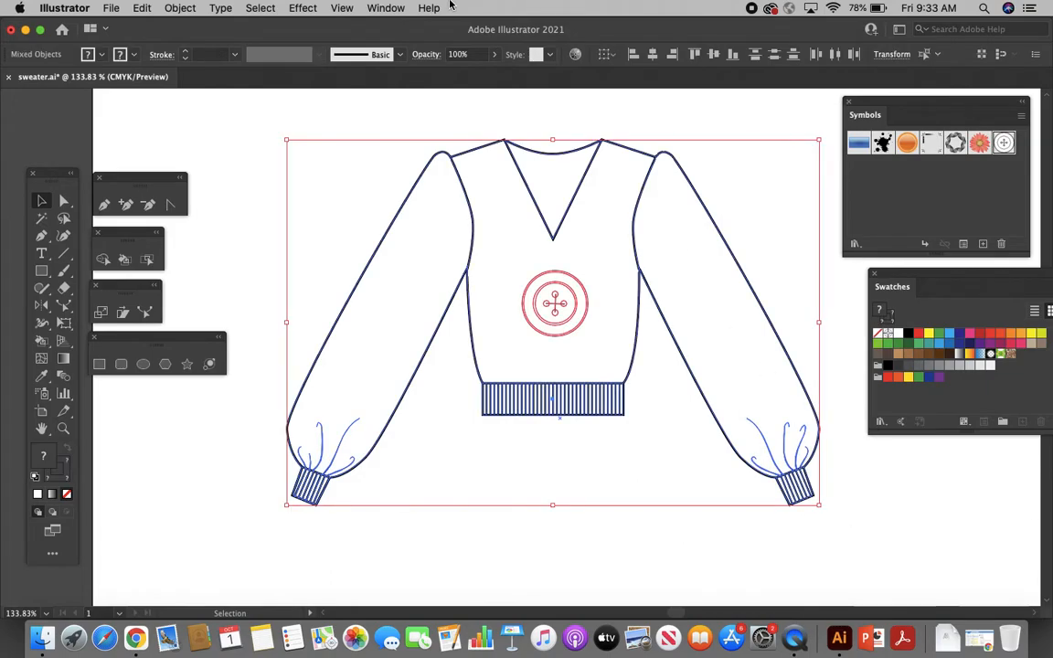
{"action": "left_click", "coordinate": [179, 8]}
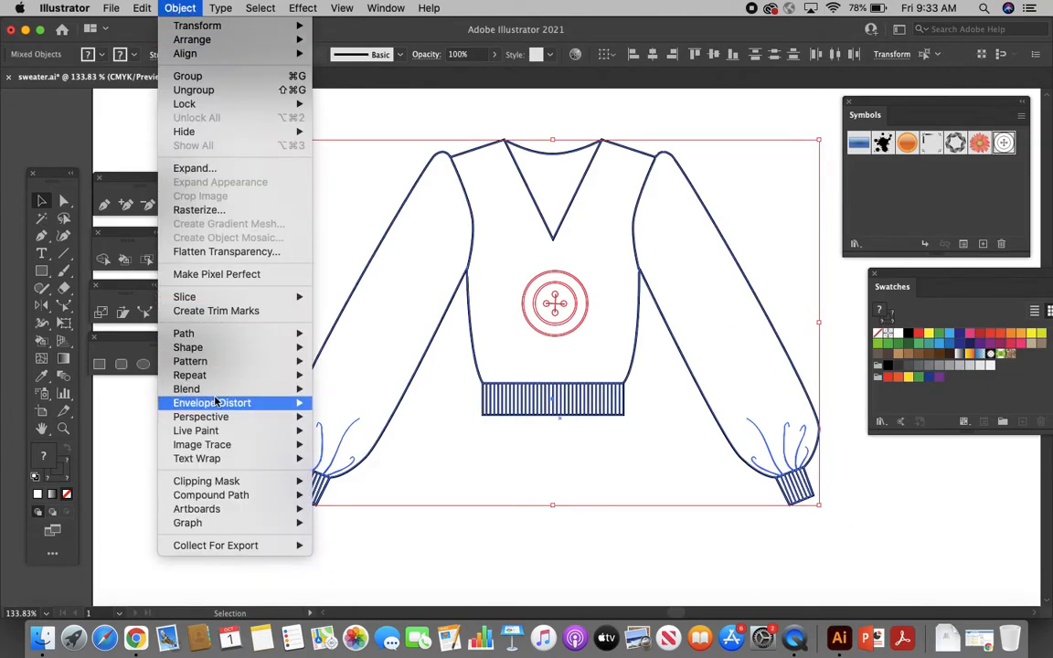
{"action": "mouse_move", "coordinate": [218, 435]}
{"action": "left_click", "coordinate": [339, 430]}
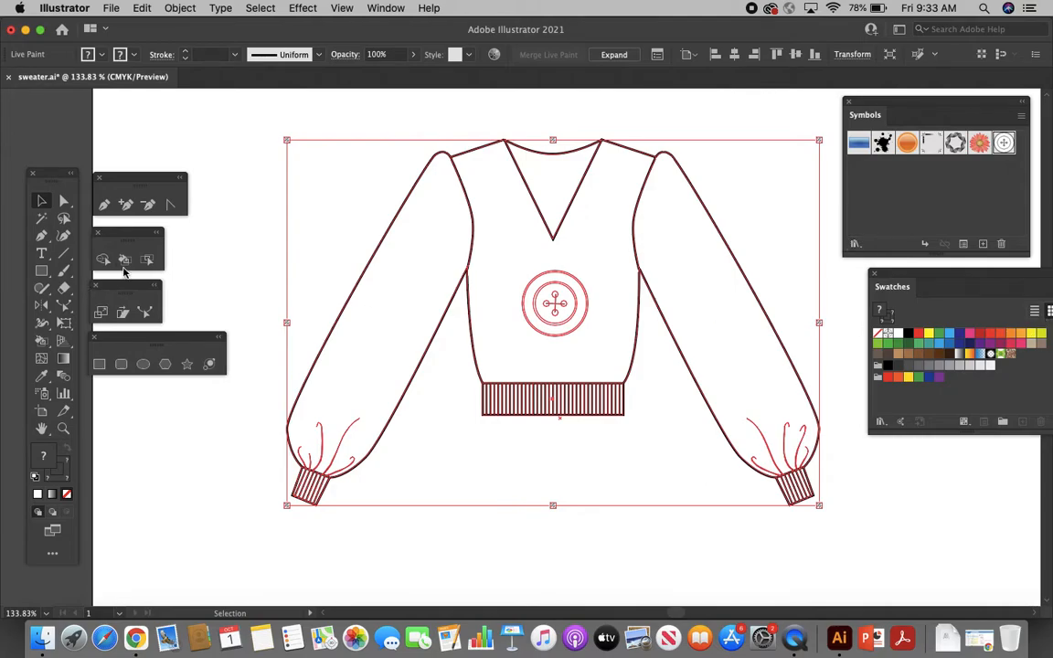
Fill the sweater's body, both sleeves and all hem ribs with bright yellow using the Live Paint Bucket.
{"action": "left_click", "coordinate": [124, 260]}
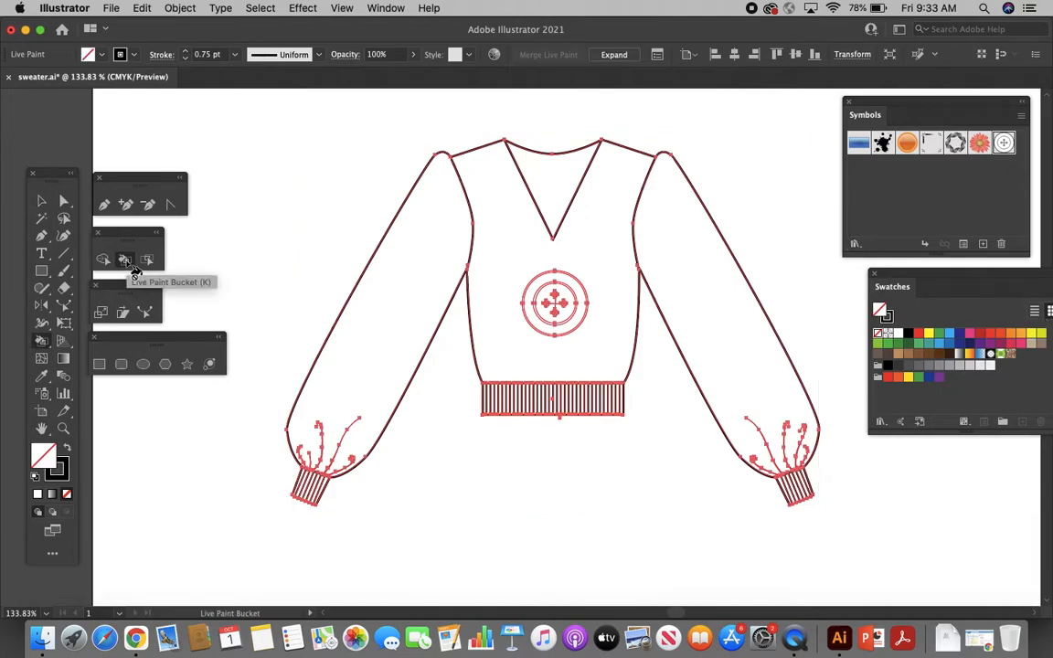
{"action": "left_click", "coordinate": [1031, 333]}
{"action": "left_click", "coordinate": [585, 260]}
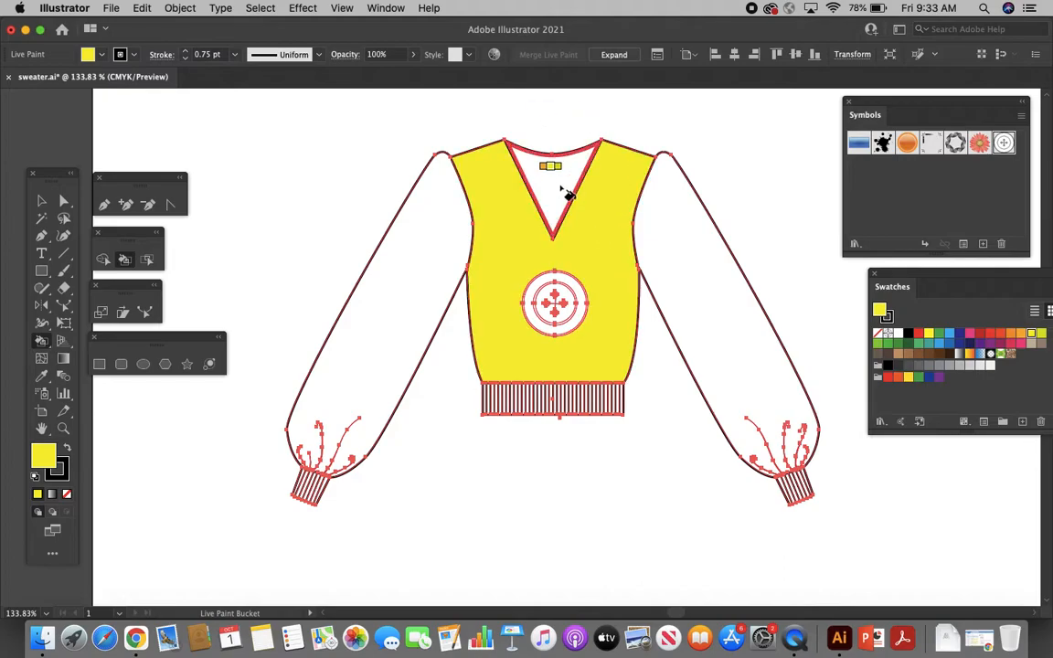
{"action": "left_click", "coordinate": [439, 245]}
{"action": "left_click", "coordinate": [718, 256]}
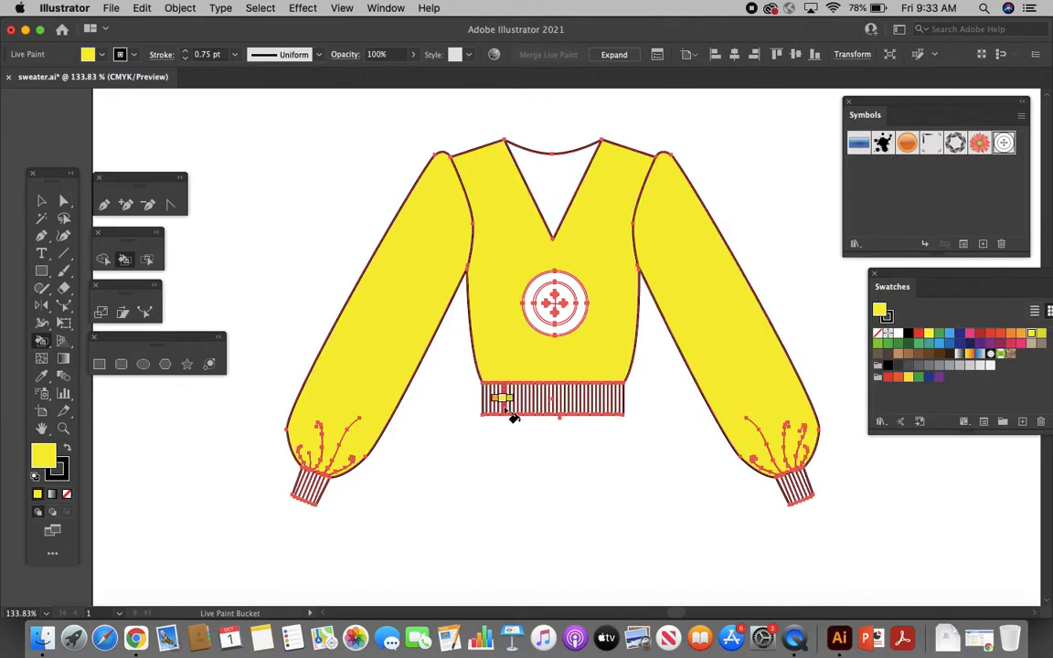
{"action": "left_click_drag", "start_coordinate": [549, 402], "coordinate": [623, 403]}
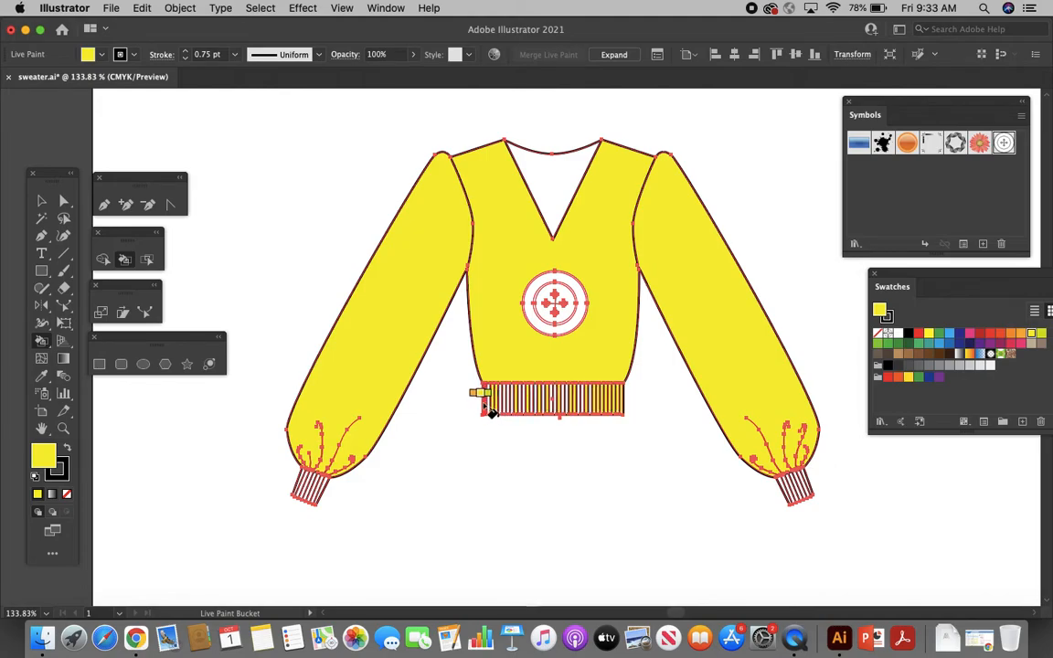
{"action": "left_click_drag", "start_coordinate": [625, 409], "coordinate": [491, 407]}
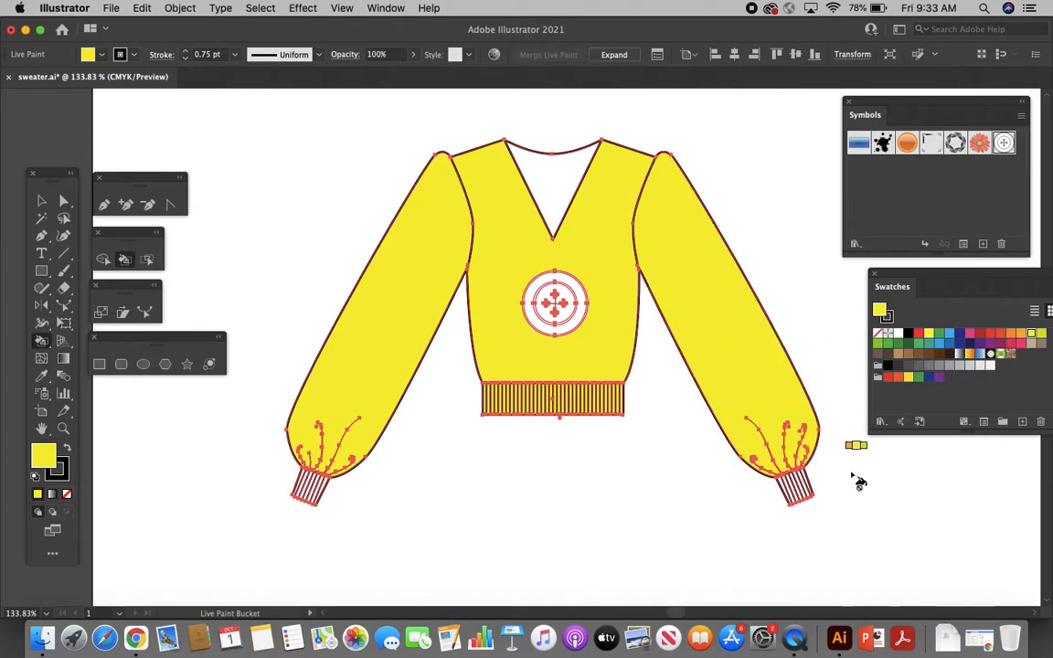
Fill the button and the inside of the V-neck with light blue, and deselect the artwork.
{"action": "left_click", "coordinate": [948, 335]}
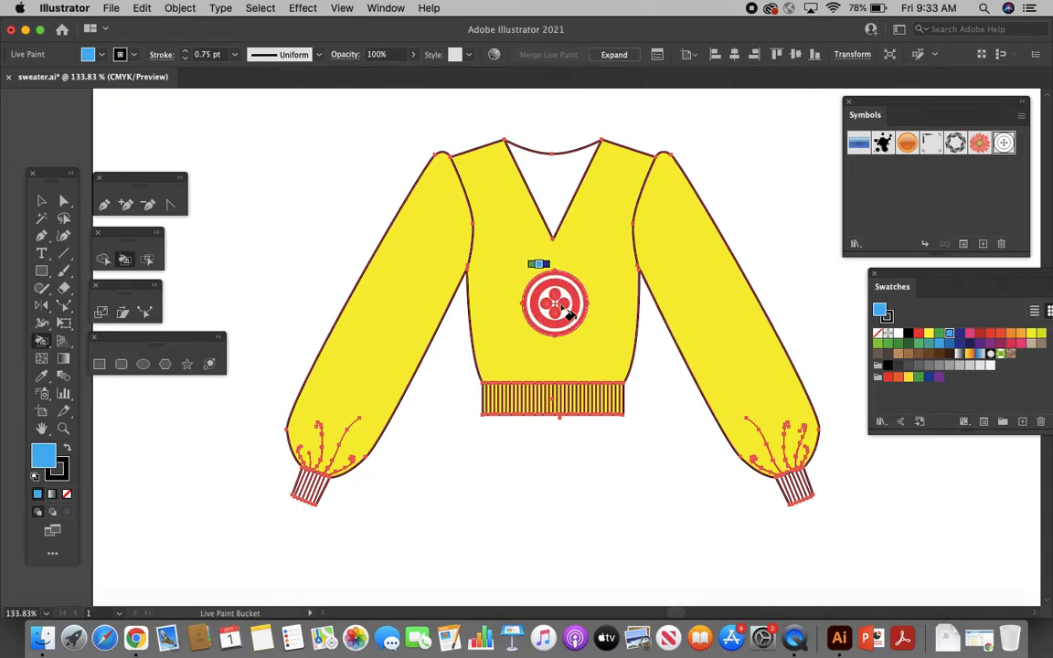
{"action": "left_click", "coordinate": [567, 311]}
{"action": "left_click", "coordinate": [552, 198]}
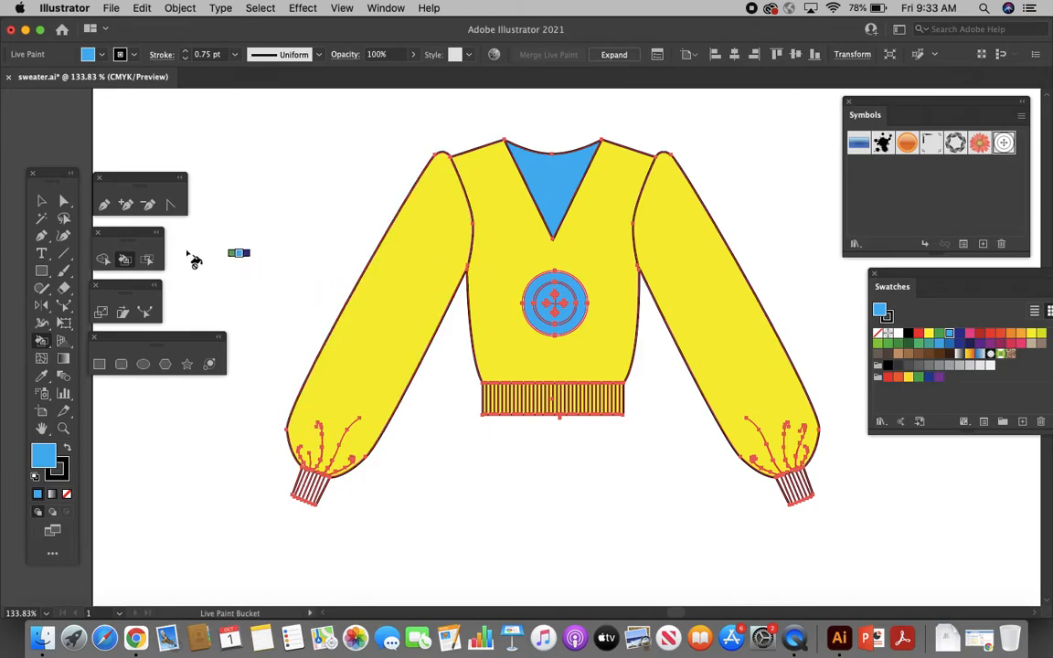
{"action": "key", "text": "v"}
{"action": "left_click", "coordinate": [247, 197]}
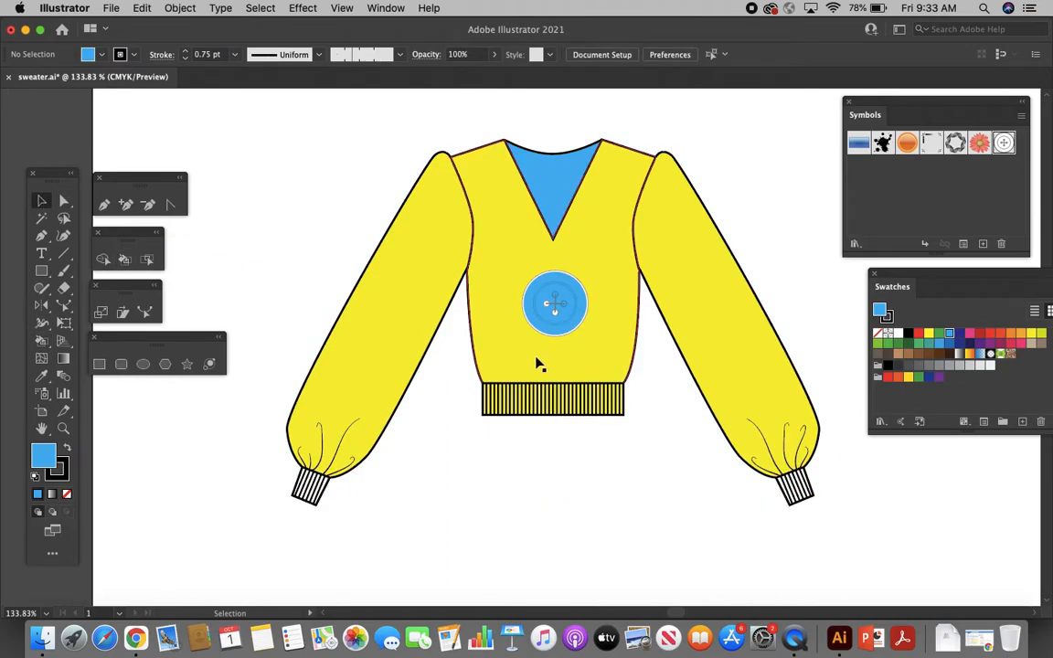
Expand the appearance of the unfilled sweater with the plain curved hem band, and deselect it.
{"action": "scroll", "coordinate": [539, 363], "scroll_direction": "down", "scroll_amount": 5}
{"action": "scroll", "coordinate": [539, 362], "scroll_direction": "down", "scroll_amount": 12}
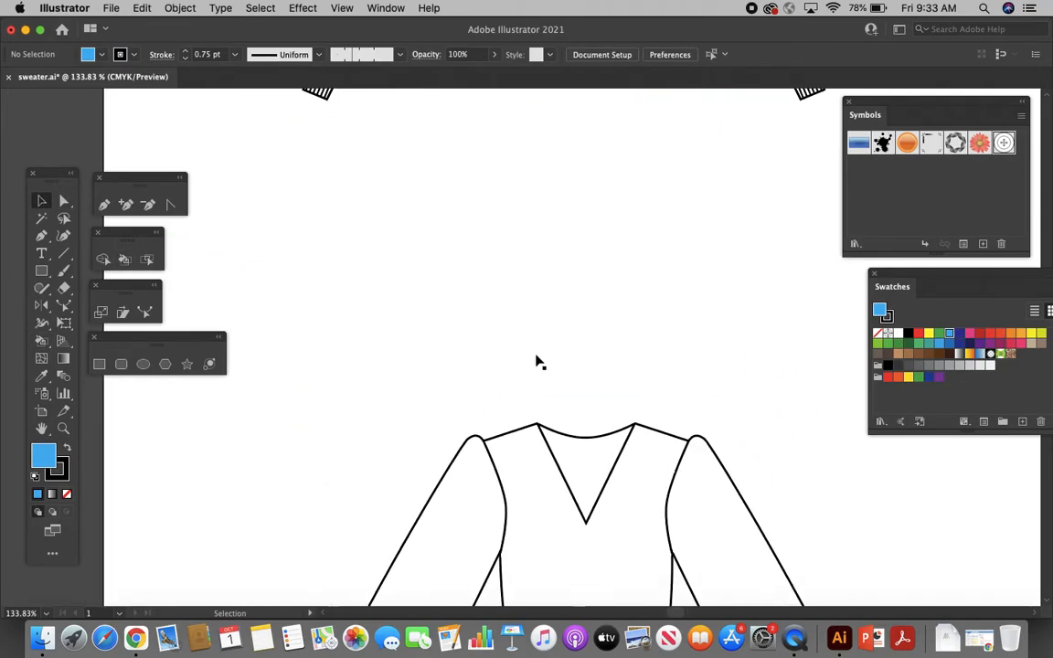
{"action": "scroll", "coordinate": [539, 363], "scroll_direction": "down", "scroll_amount": 3}
{"action": "scroll", "coordinate": [539, 362], "scroll_direction": "up", "scroll_amount": 2}
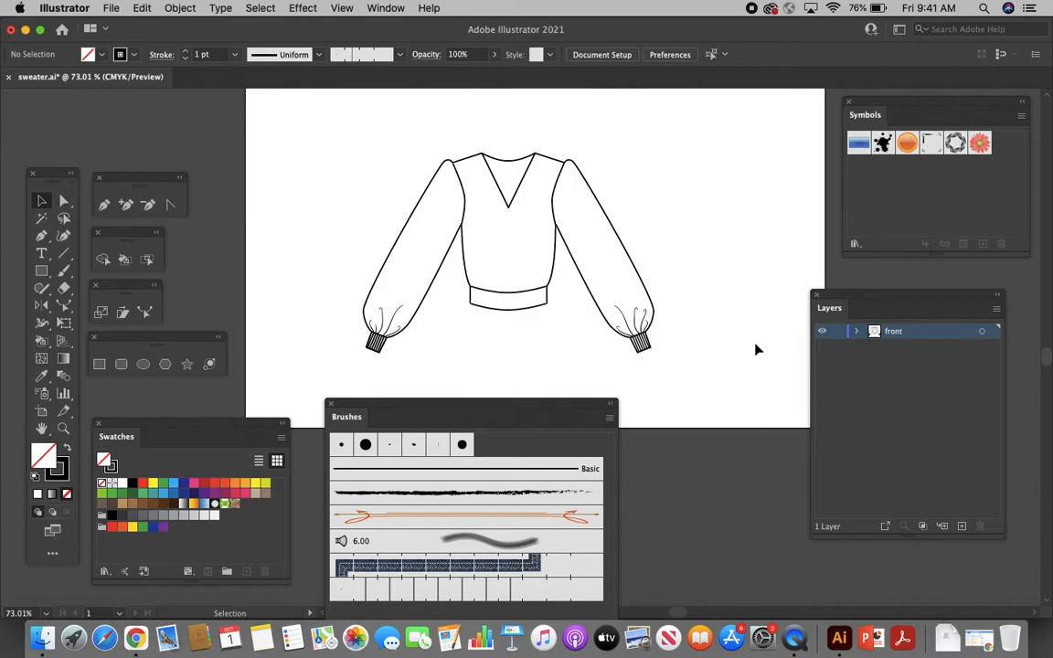
{"action": "scroll", "coordinate": [758, 350], "scroll_direction": "left", "scroll_amount": 1}
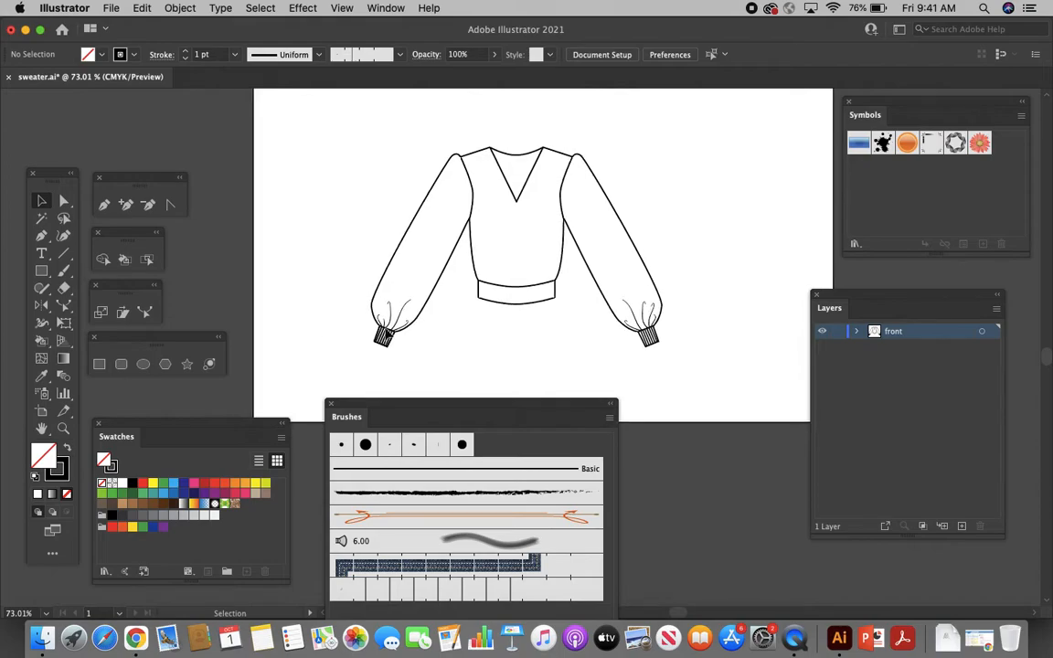
{"action": "left_click_drag", "start_coordinate": [323, 126], "coordinate": [710, 386]}
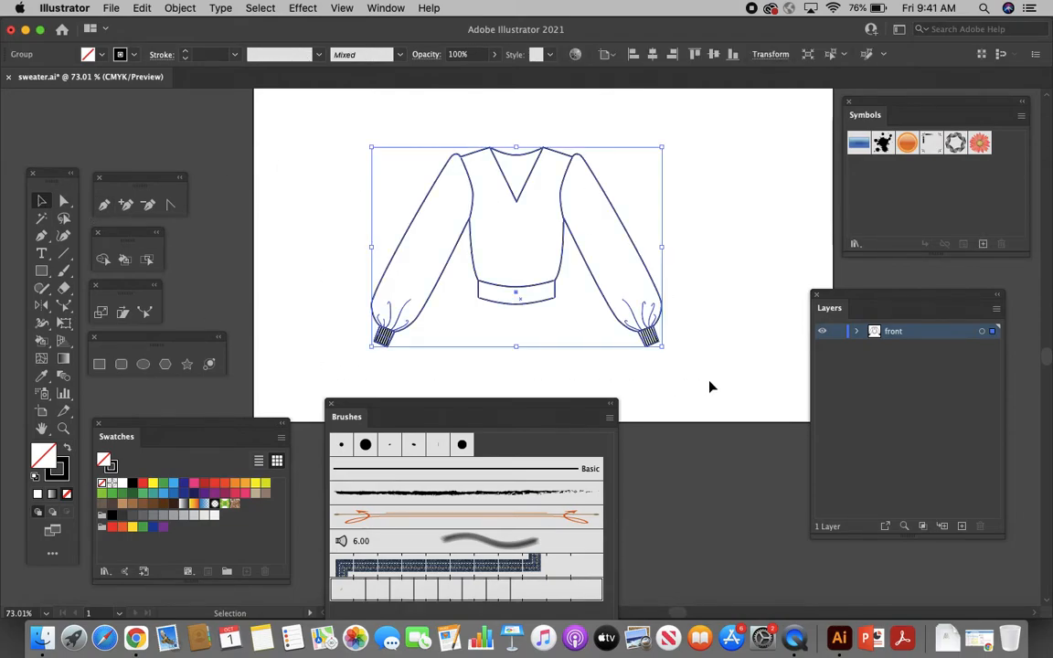
{"action": "left_click", "coordinate": [175, 9]}
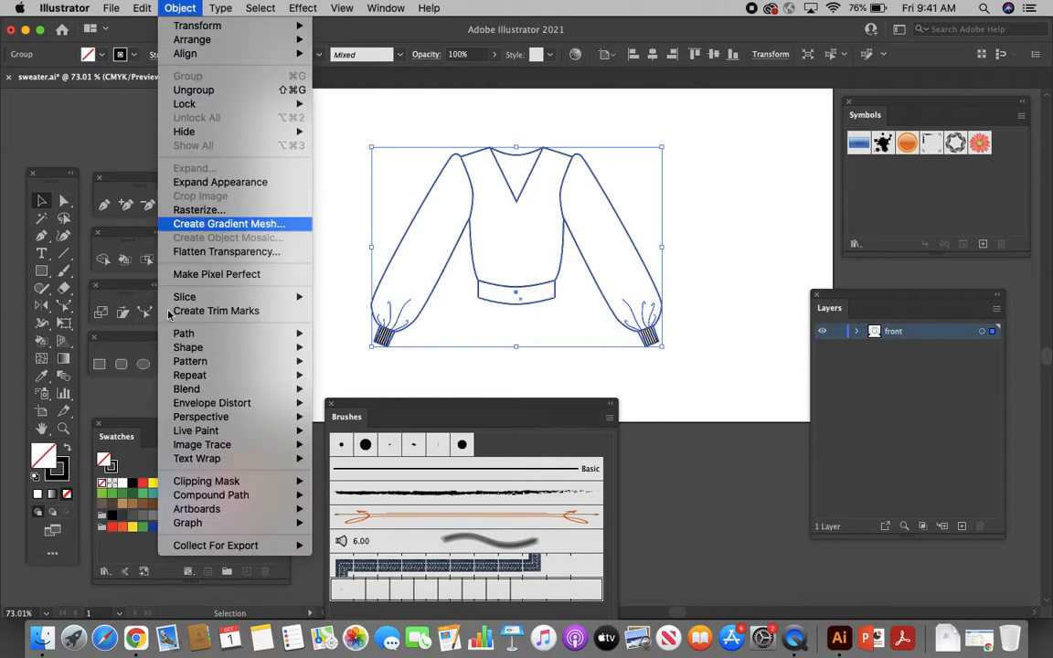
{"action": "mouse_move", "coordinate": [203, 370]}
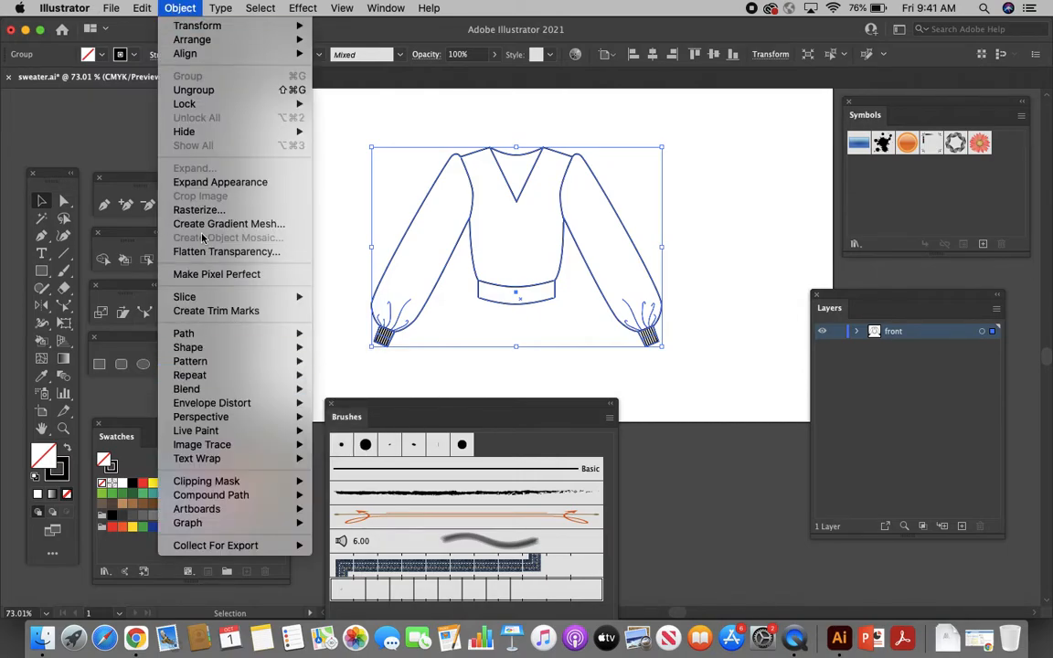
{"action": "left_click", "coordinate": [208, 183]}
{"action": "left_click", "coordinate": [303, 221]}
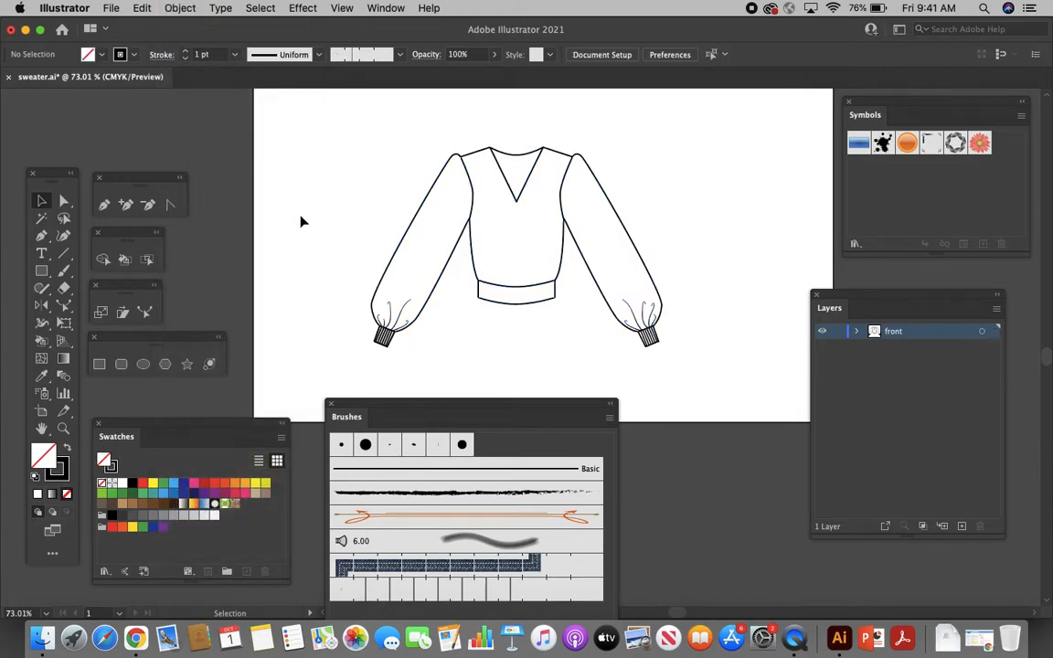
Copy the entire expanded sweater with the plain curved hem band, and deselect it.
{"action": "left_click_drag", "start_coordinate": [331, 106], "coordinate": [773, 380]}
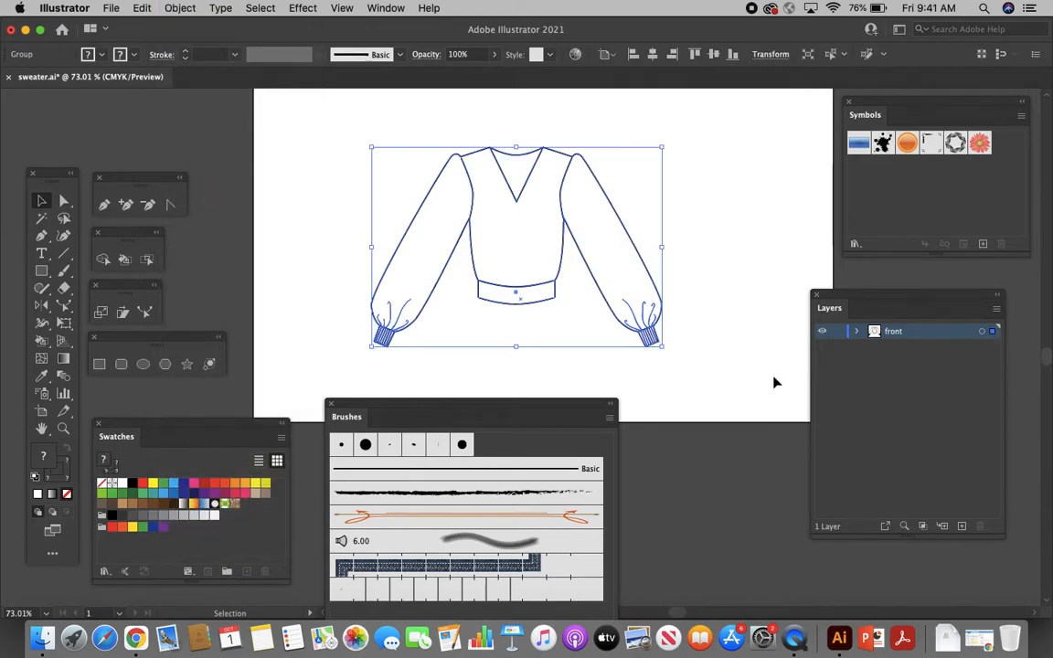
{"action": "left_click", "coordinate": [147, 9]}
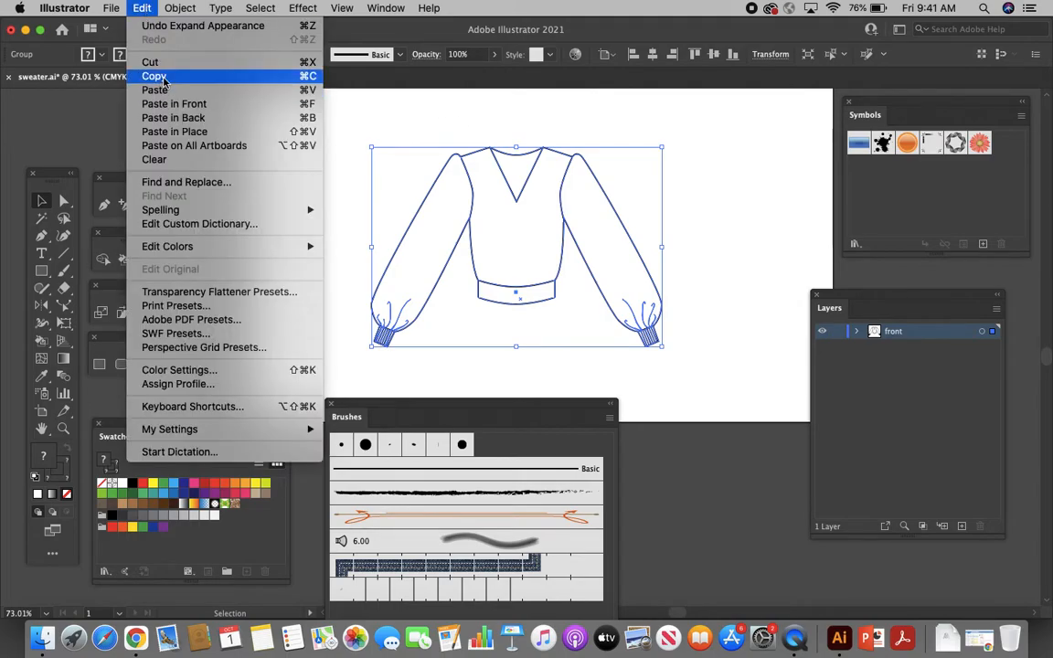
{"action": "left_click", "coordinate": [165, 78]}
{"action": "left_click", "coordinate": [297, 159]}
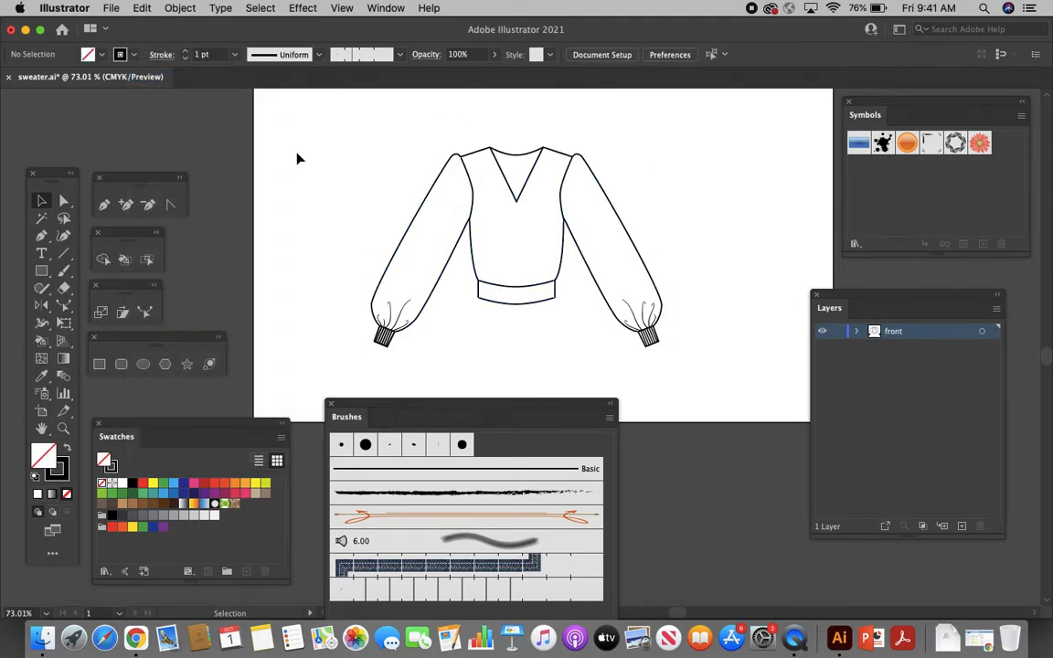
Make a Live Paint group from the entire plain-hem sweater.
{"action": "left_click_drag", "start_coordinate": [324, 127], "coordinate": [726, 369]}
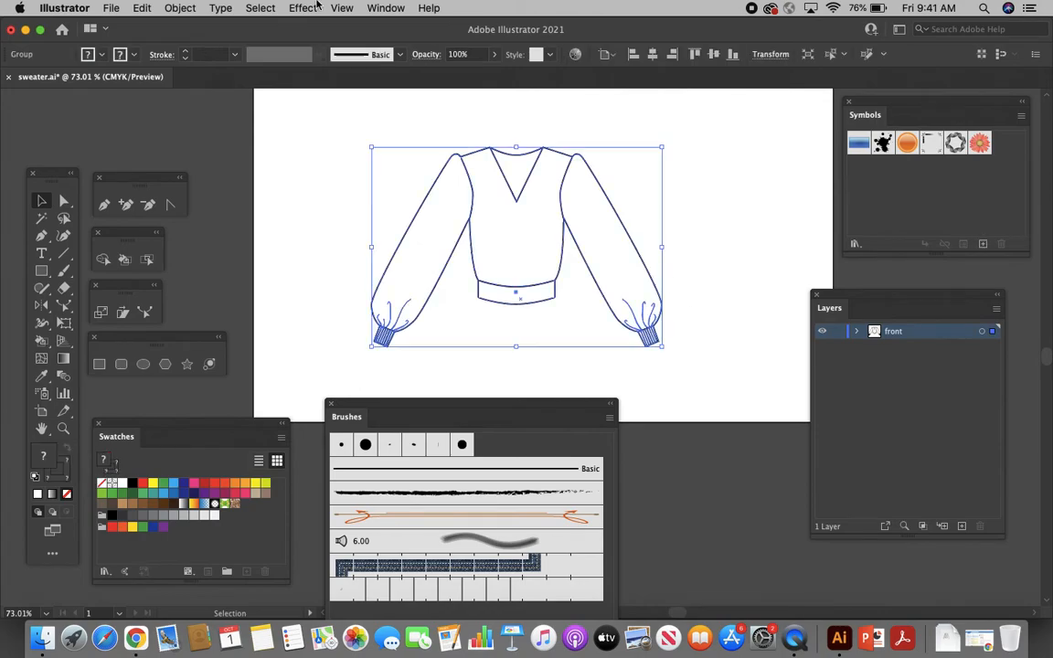
{"action": "left_click", "coordinate": [180, 8]}
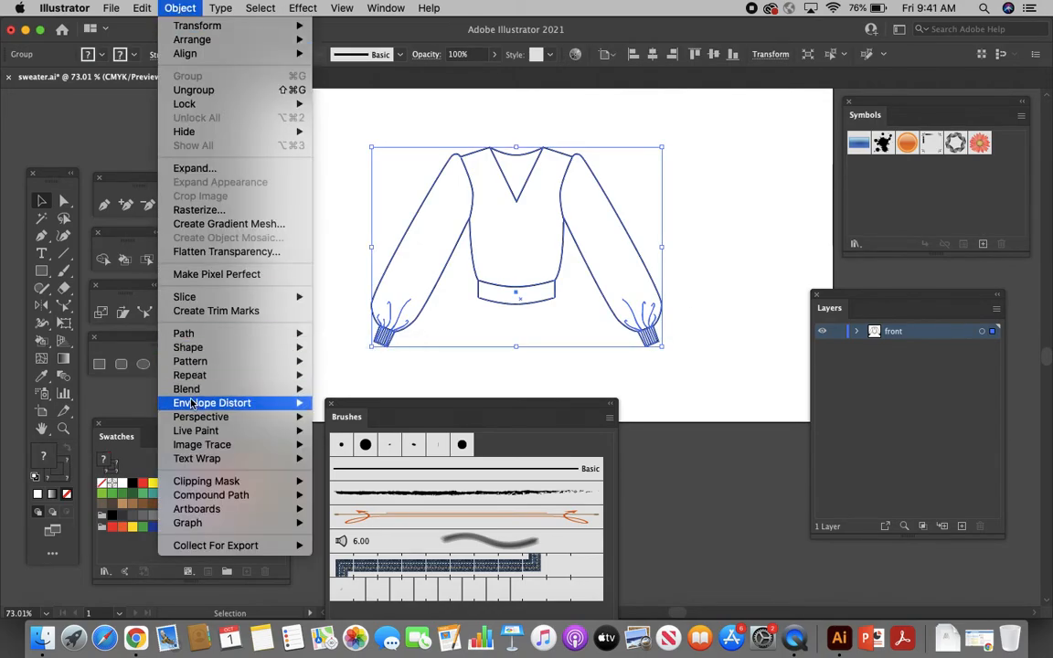
{"action": "mouse_move", "coordinate": [211, 435]}
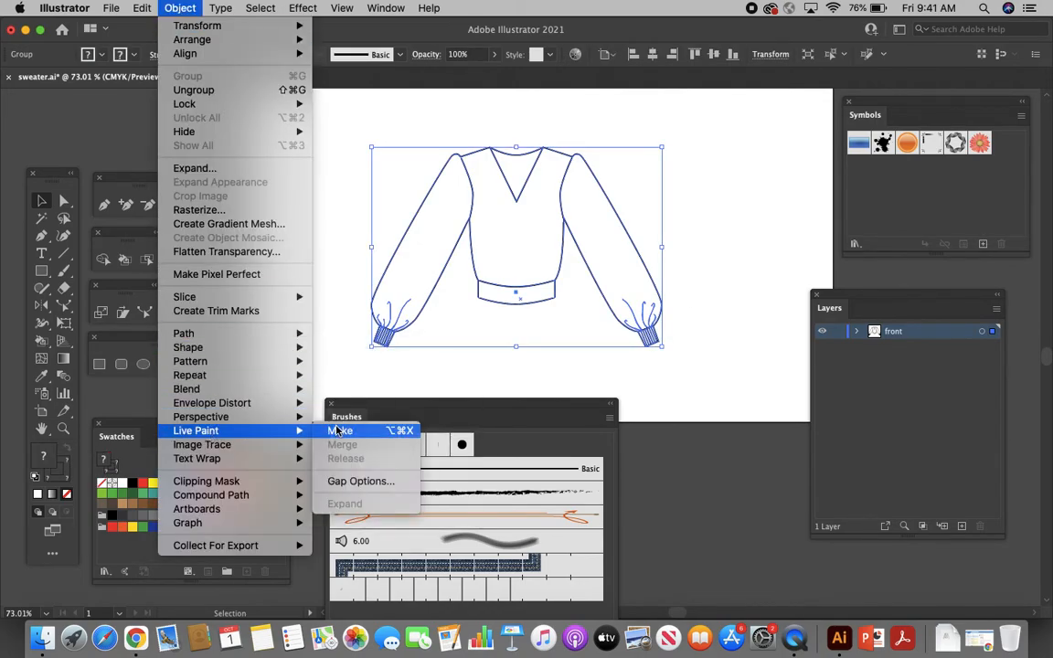
{"action": "left_click", "coordinate": [339, 431]}
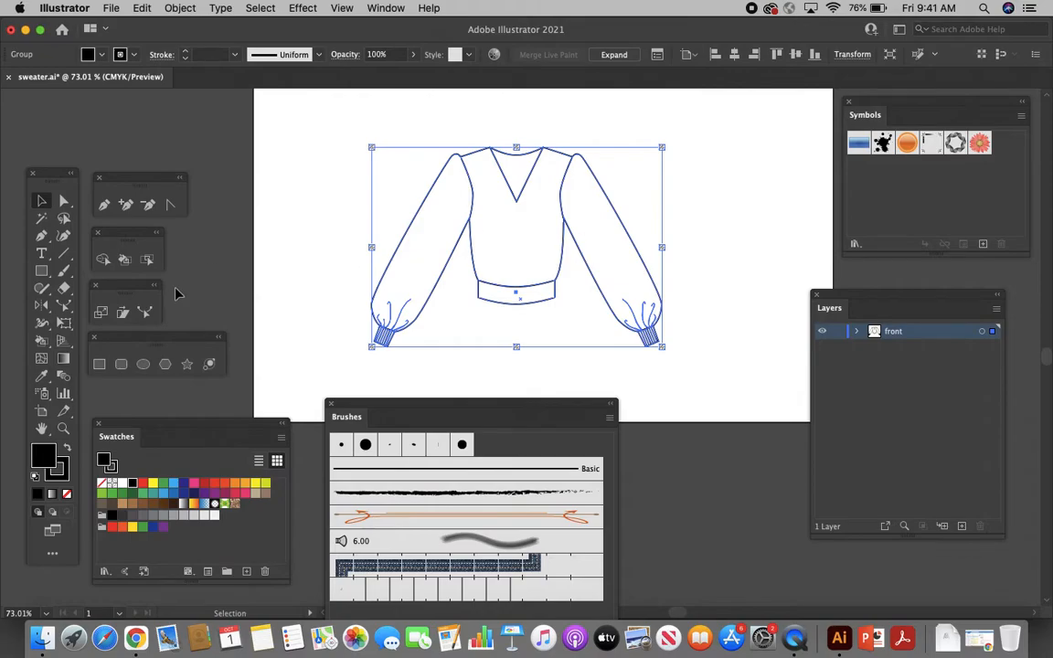
Fill the sweater's sleeves, body, V-neck inside and hem band with lime yellow-green using the Live Paint Bucket.
{"action": "left_click", "coordinate": [124, 260]}
{"action": "left_click", "coordinate": [265, 482]}
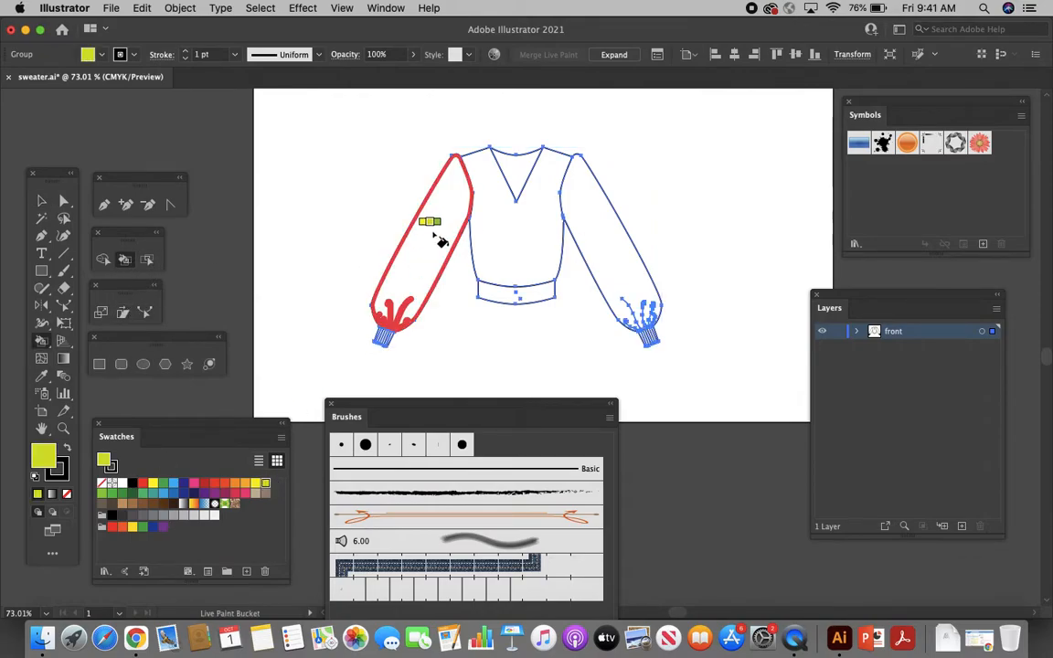
{"action": "left_click", "coordinate": [437, 235]}
{"action": "left_click", "coordinate": [502, 238]}
{"action": "left_click", "coordinate": [525, 162]}
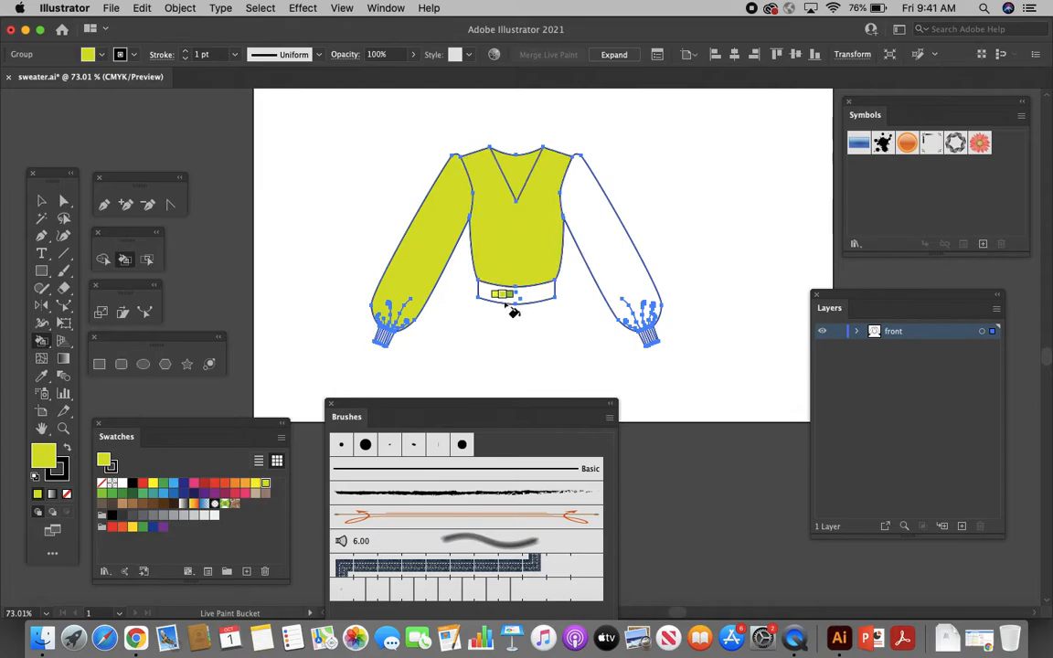
{"action": "left_click", "coordinate": [508, 292]}
{"action": "left_click", "coordinate": [610, 265]}
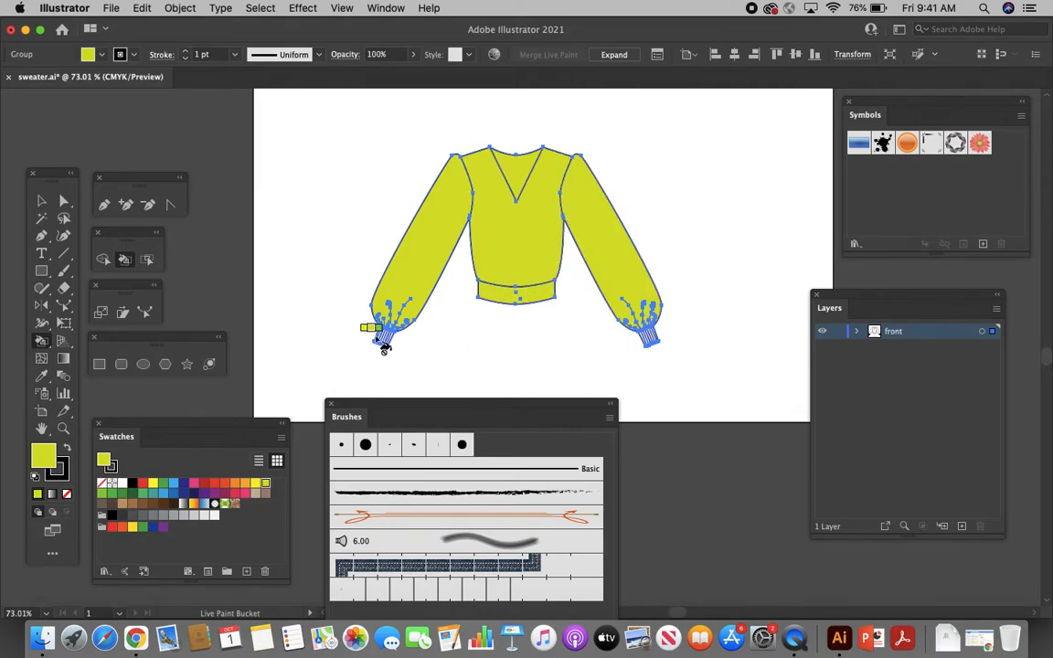
Fill all the rib sections of both sleeve cuffs with the same lime yellow-green.
{"action": "scroll", "coordinate": [426, 285], "scroll_direction": "up", "scroll_amount": 10}
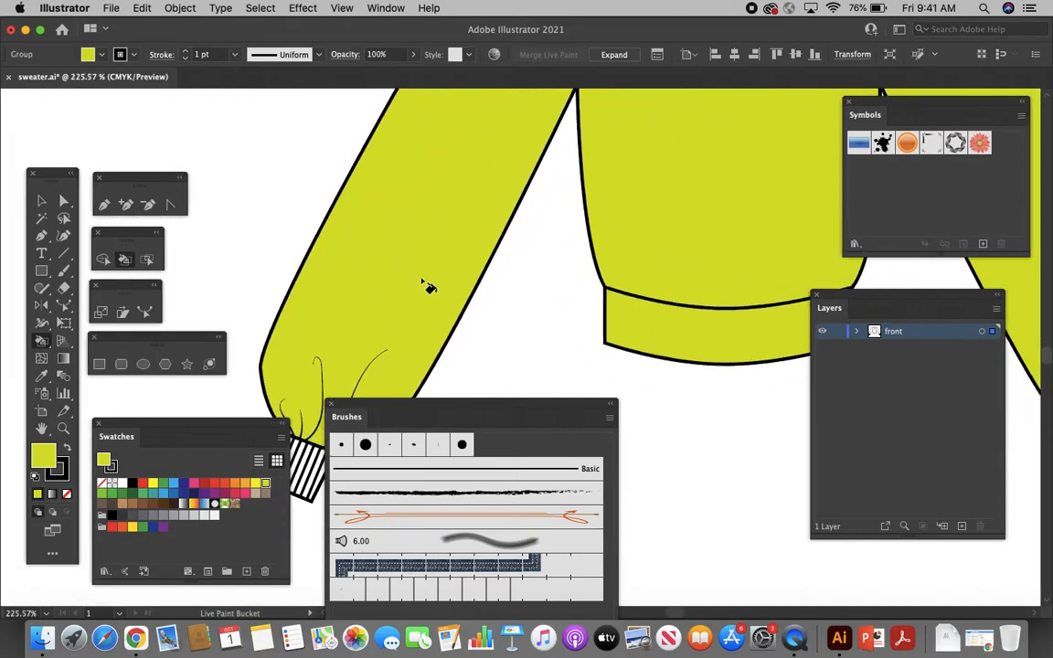
{"action": "scroll", "coordinate": [426, 284], "scroll_direction": "down", "scroll_amount": 6}
{"action": "scroll", "coordinate": [425, 284], "scroll_direction": "left", "scroll_amount": 3}
{"action": "left_click_drag", "start_coordinate": [408, 175], "coordinate": [461, 194]}
{"action": "scroll", "coordinate": [637, 202], "scroll_direction": "down", "scroll_amount": 4}
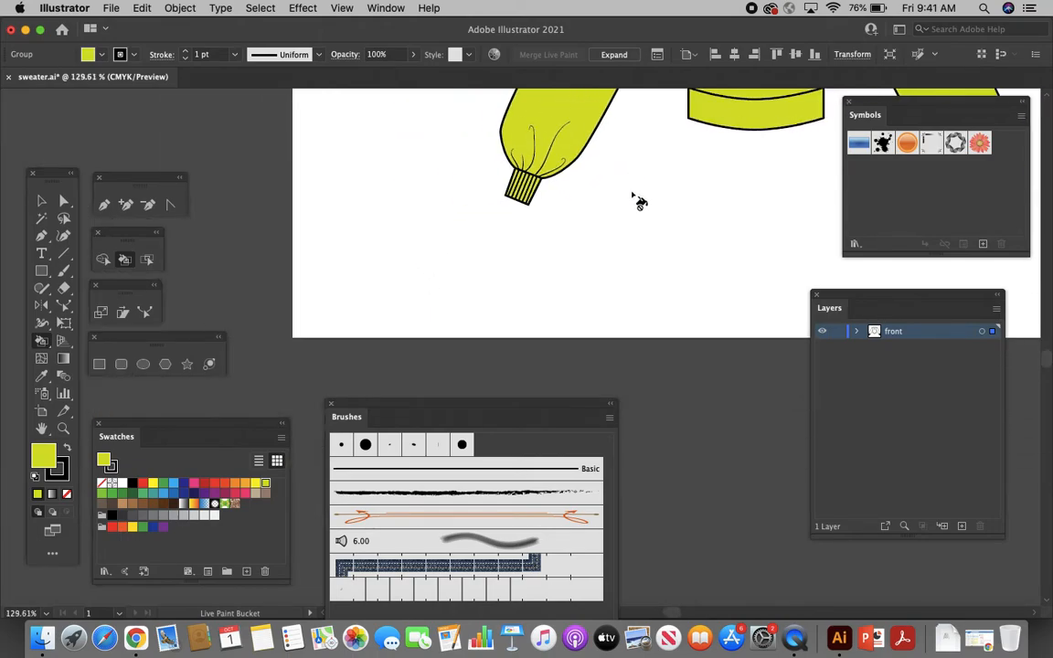
{"action": "mouse_move", "coordinate": [643, 220]}
{"action": "left_mouse_down"}
{"action": "mouse_move", "coordinate": [701, 234]}
{"action": "mouse_move", "coordinate": [694, 229]}
{"action": "left_mouse_up"}
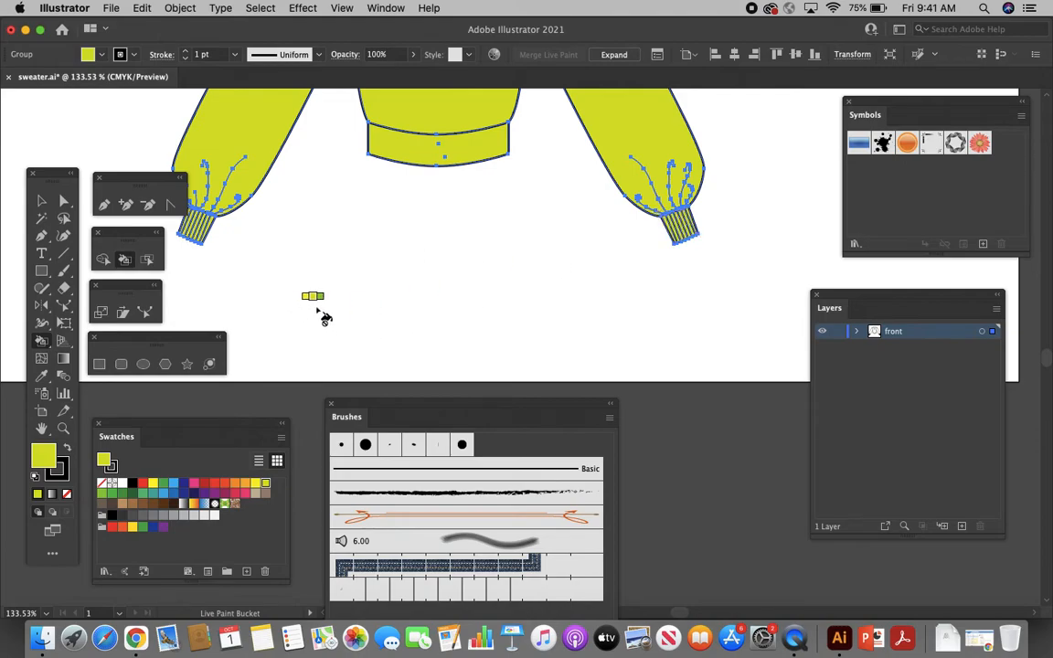
{"action": "scroll", "coordinate": [318, 309], "scroll_direction": "down", "scroll_amount": 5}
{"action": "scroll", "coordinate": [319, 309], "scroll_direction": "up", "scroll_amount": 2}
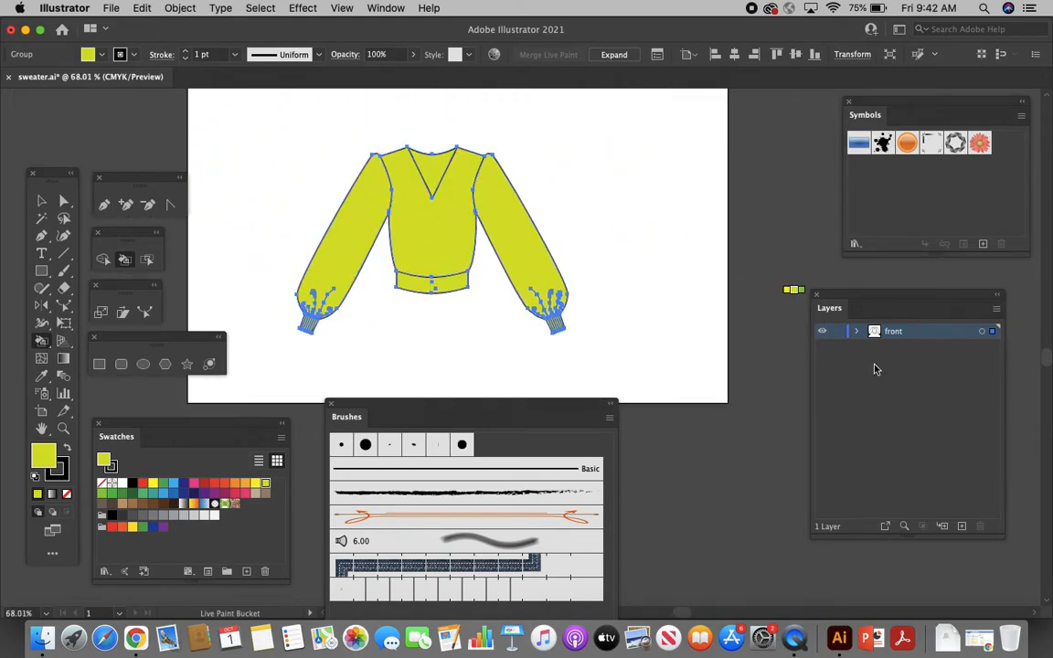
Lock the front layer and add a new layer above it.
{"action": "left_click", "coordinate": [838, 331]}
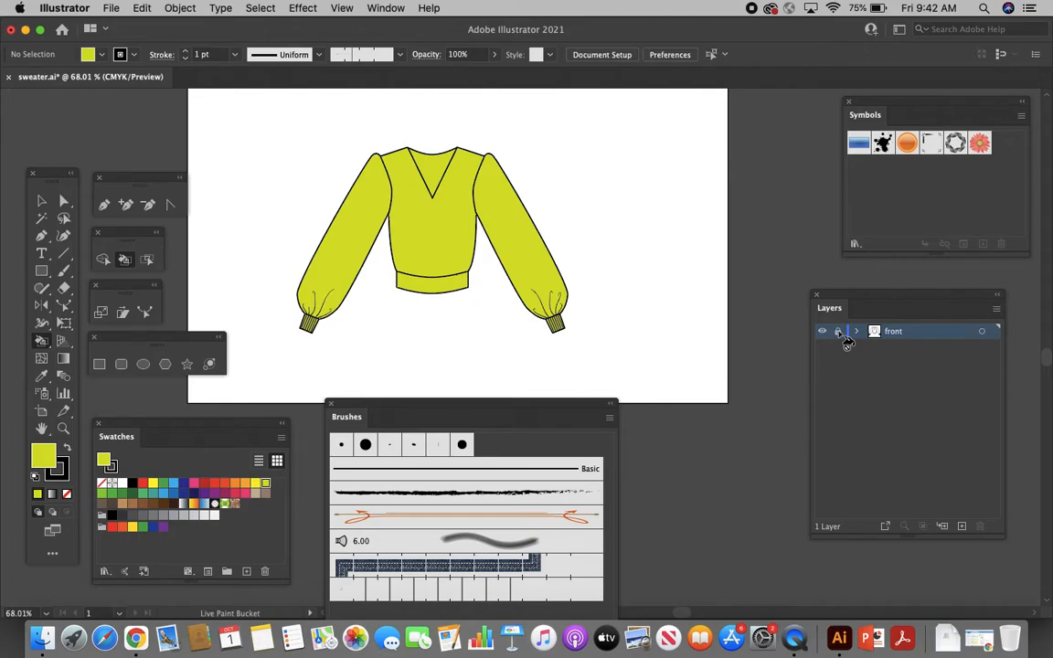
{"action": "left_click", "coordinate": [962, 528]}
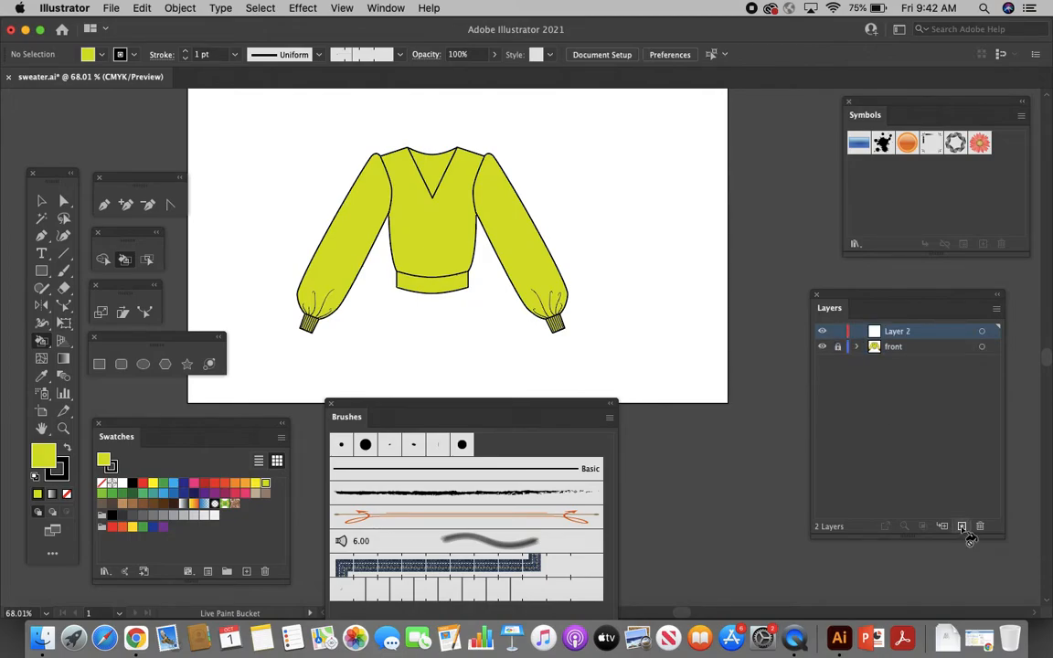
{"action": "scroll", "coordinate": [465, 196], "scroll_direction": "left", "scroll_amount": 1}
{"action": "scroll", "coordinate": [465, 196], "scroll_direction": "down", "scroll_amount": 1}
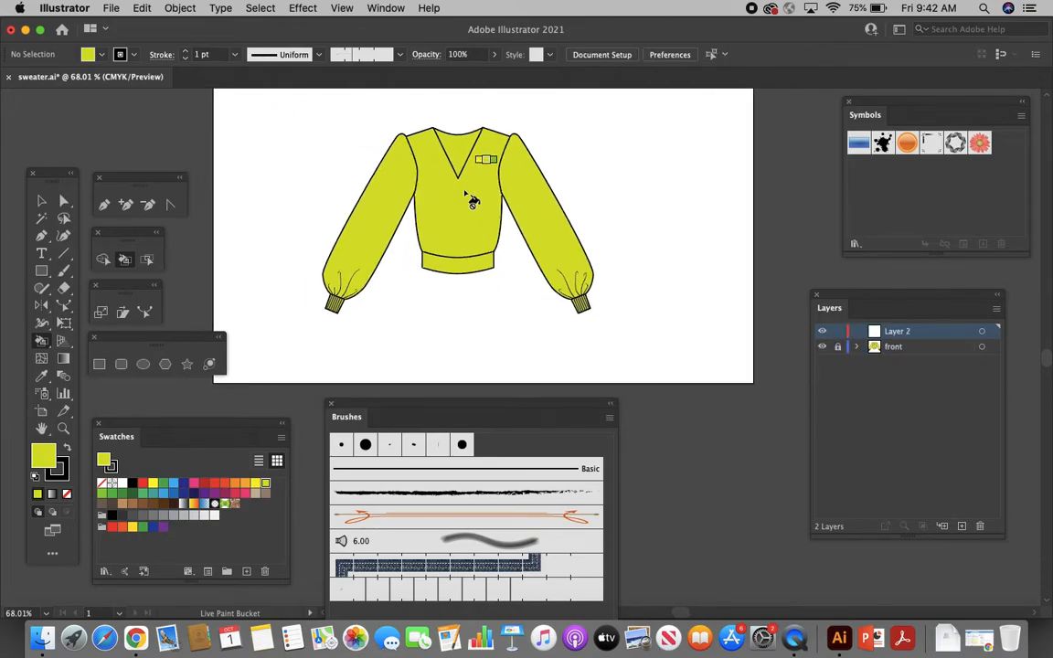
Paste the copied unfilled sweater in front on the new layer, hide the front layer, and deselect the artwork.
{"action": "left_click", "coordinate": [142, 8]}
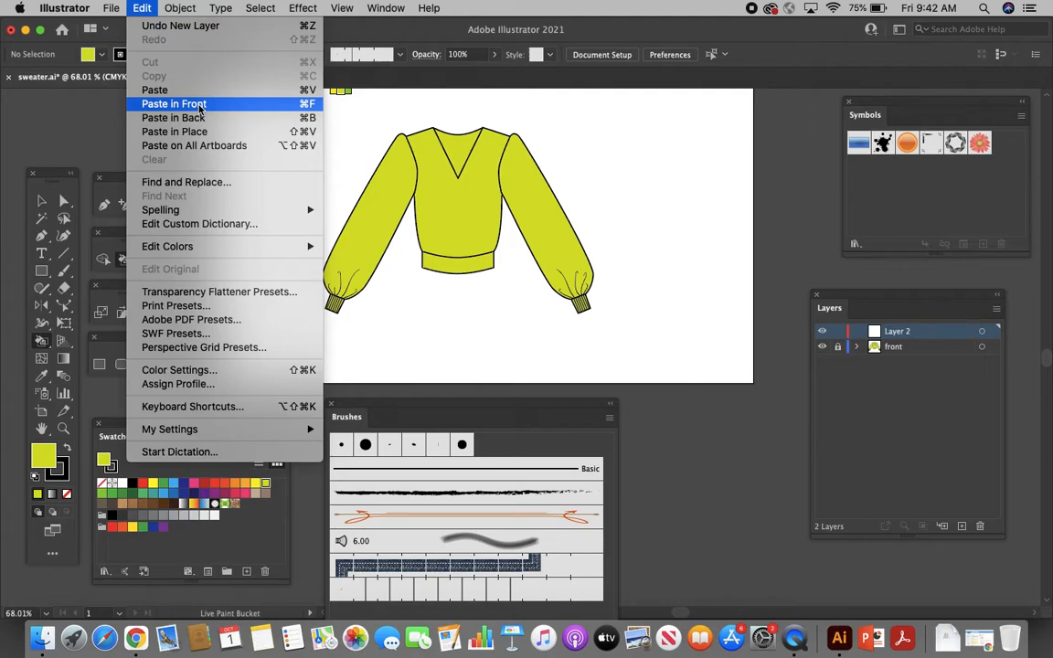
{"action": "left_click", "coordinate": [173, 103]}
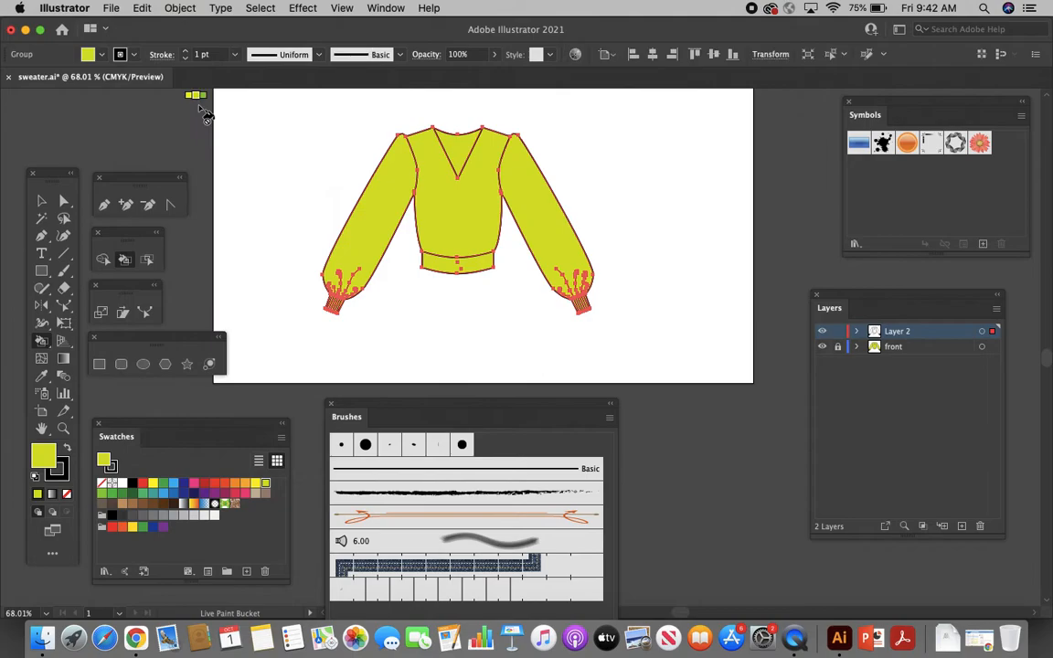
{"action": "left_click", "coordinate": [822, 347]}
{"action": "scroll", "coordinate": [656, 270], "scroll_direction": "left", "scroll_amount": 2}
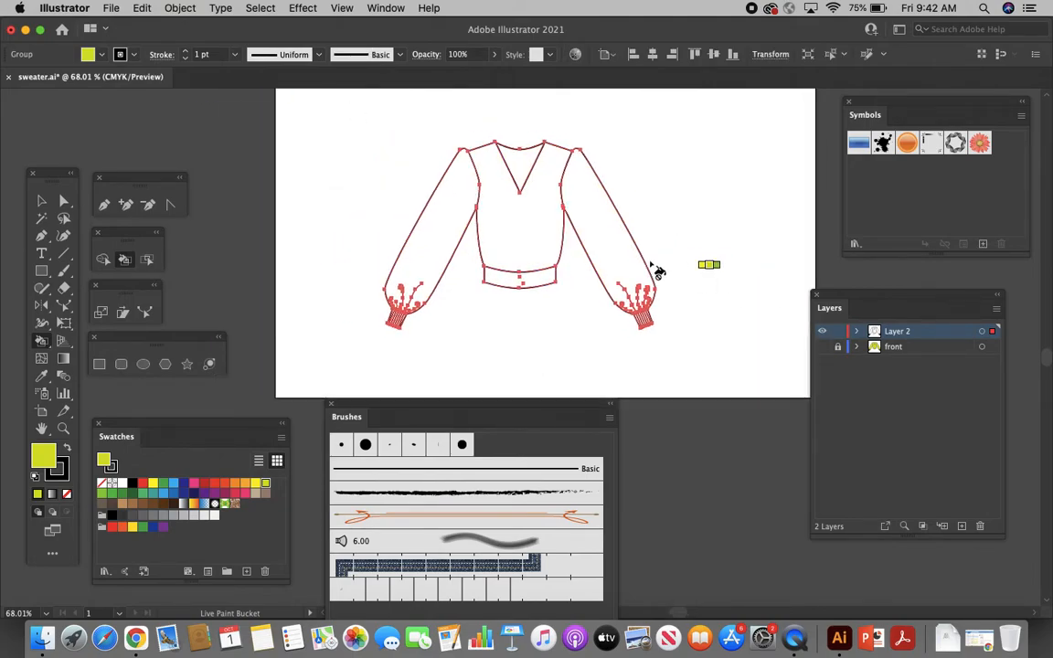
{"action": "left_click", "coordinate": [41, 200]}
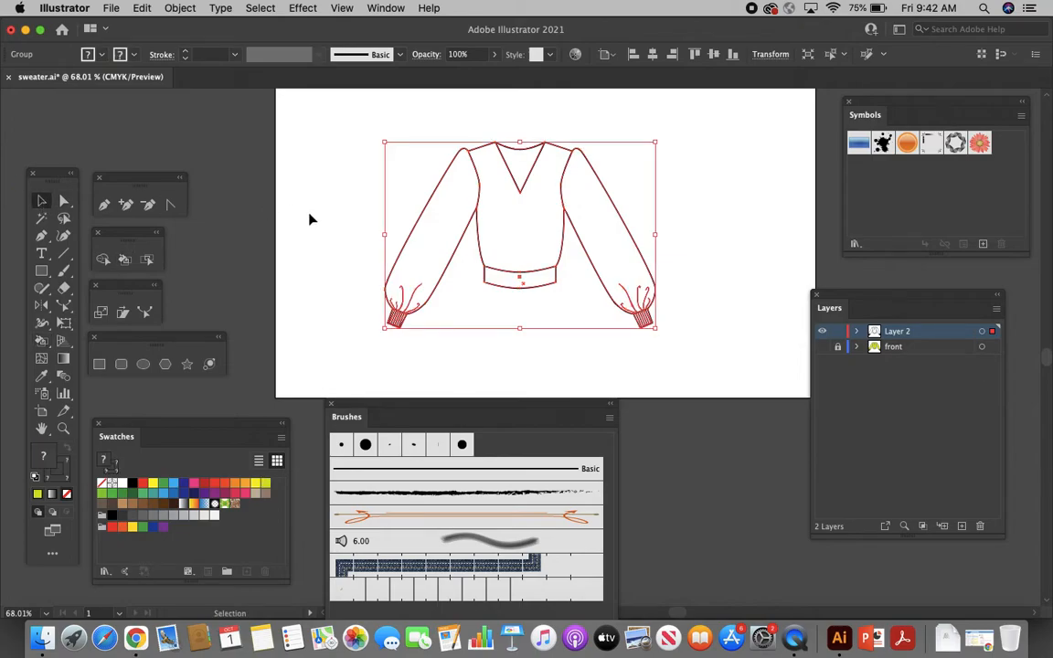
{"action": "left_click", "coordinate": [339, 248]}
Draw a horizontal line just below the hem band, slightly wider than it, and apply the ribbing pattern brush.
{"action": "scroll", "coordinate": [562, 279], "scroll_direction": "up", "scroll_amount": 10}
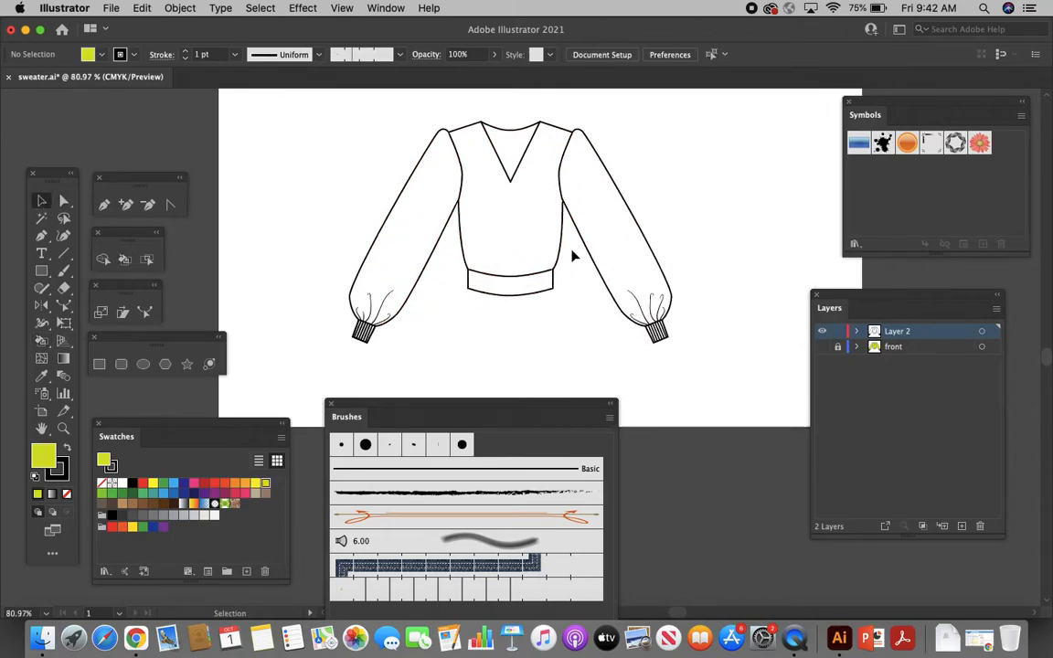
{"action": "scroll", "coordinate": [573, 254], "scroll_direction": "down", "scroll_amount": 5}
{"action": "scroll", "coordinate": [573, 254], "scroll_direction": "left", "scroll_amount": 3}
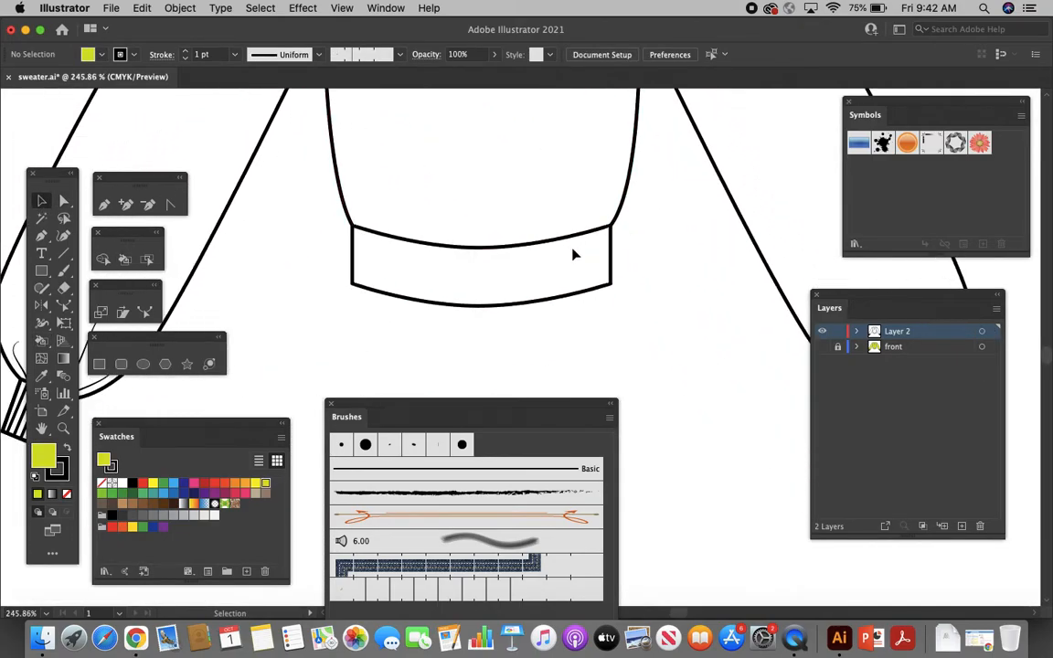
{"action": "left_click", "coordinate": [64, 254]}
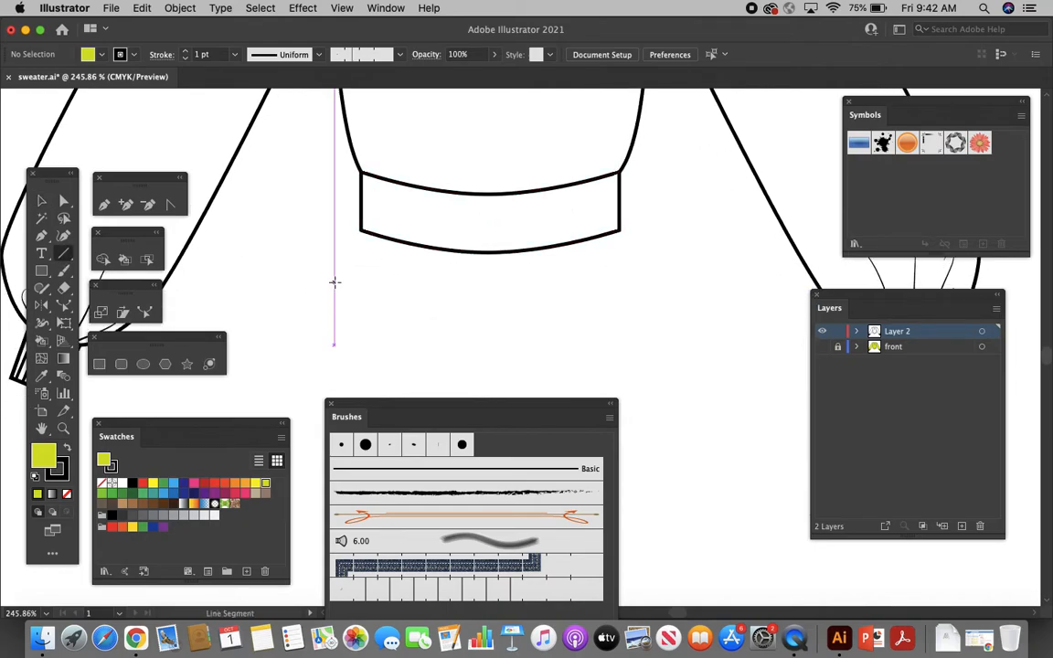
{"action": "left_click_drag", "start_coordinate": [317, 285], "coordinate": [651, 284]}
{"action": "left_click", "coordinate": [446, 590]}
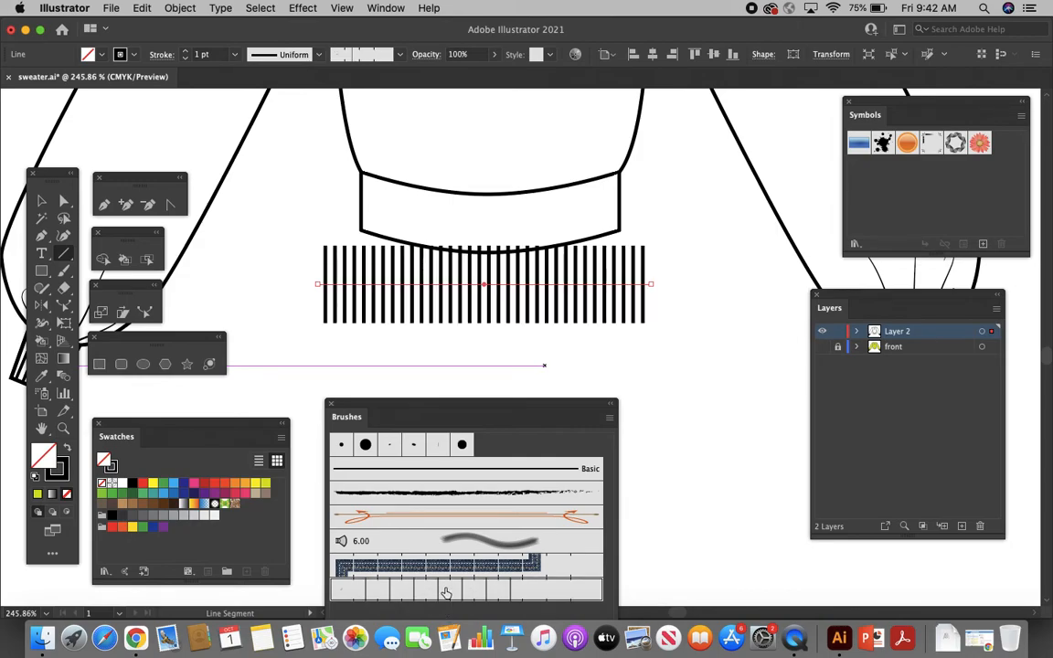
{"action": "left_click", "coordinate": [275, 223]}
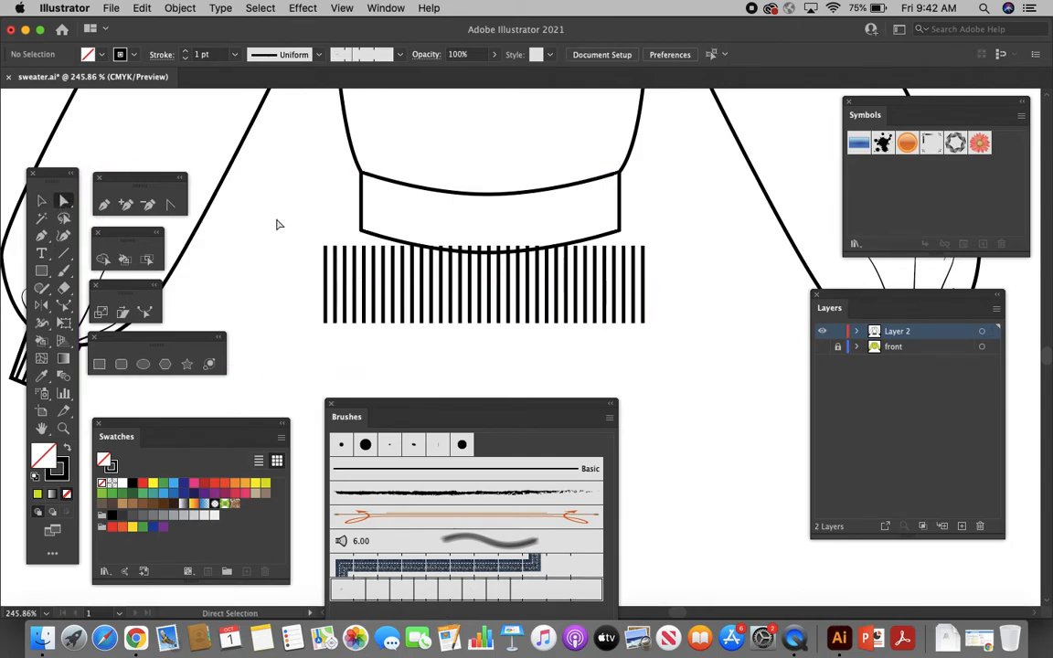
Ungroup the pasted sweater, check that the hem band selects as a separate path, and deselect it.
{"action": "left_click", "coordinate": [41, 200]}
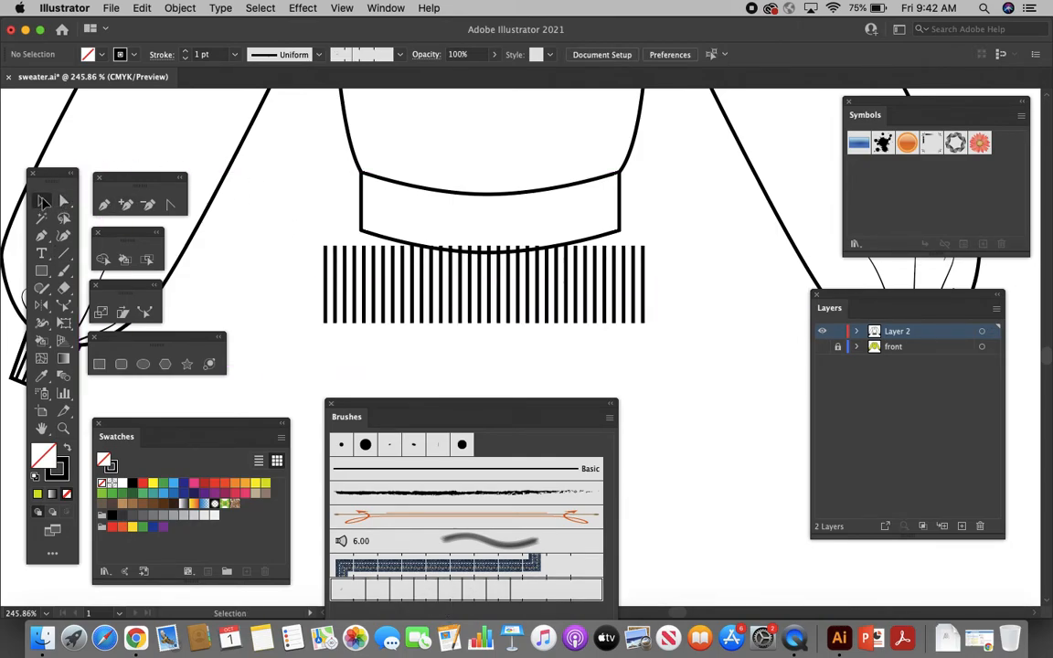
{"action": "left_click", "coordinate": [418, 186]}
{"action": "right_click", "coordinate": [418, 187]}
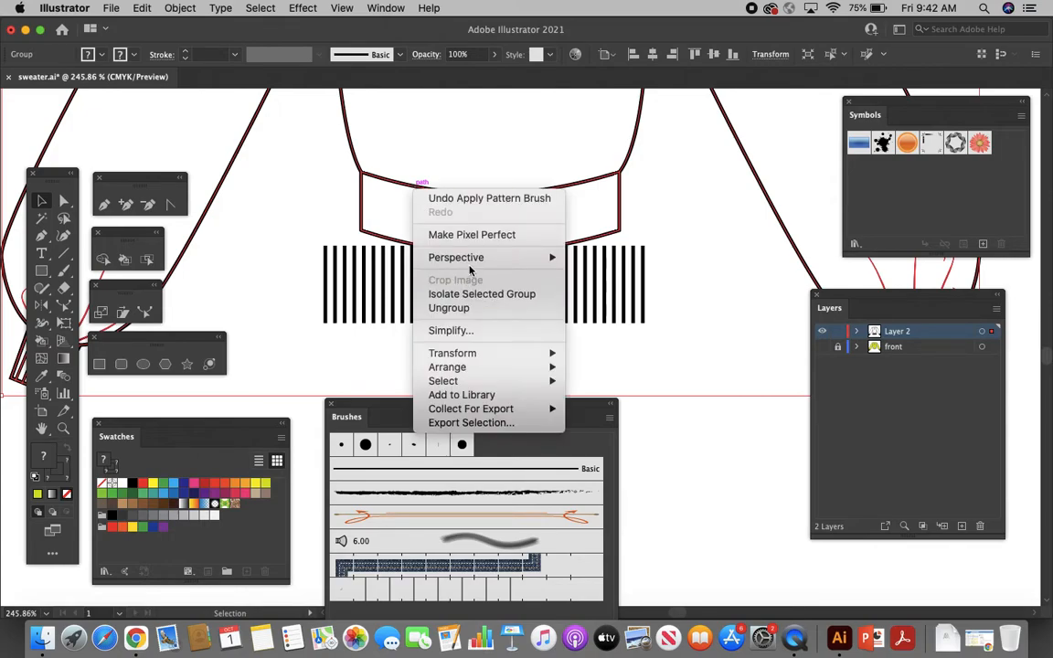
{"action": "left_click", "coordinate": [469, 309]}
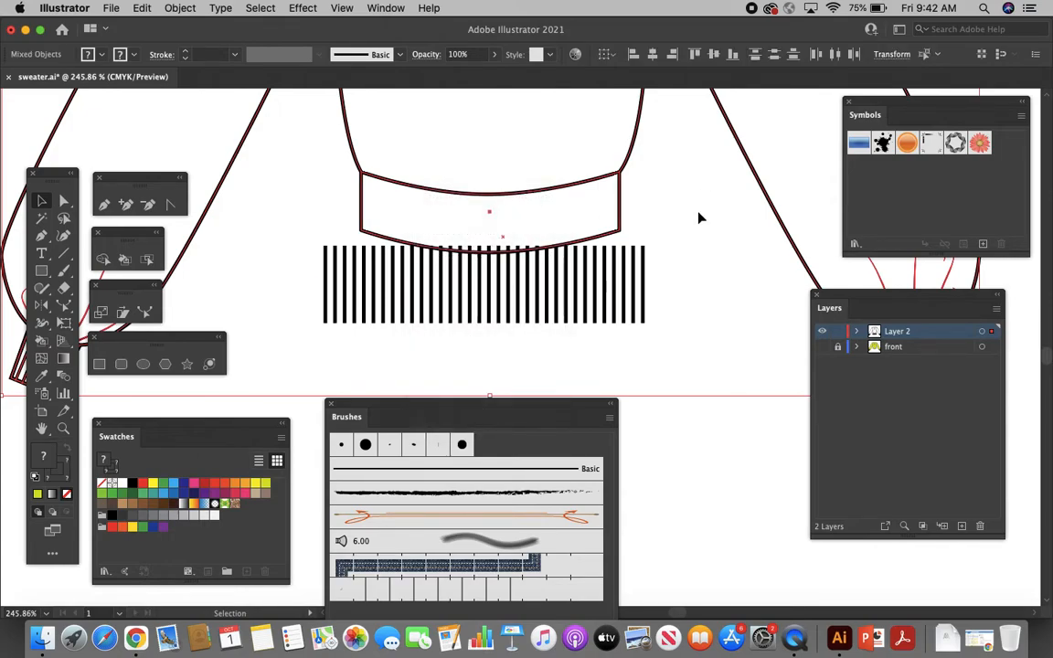
{"action": "left_click", "coordinate": [667, 219]}
{"action": "left_click", "coordinate": [620, 220]}
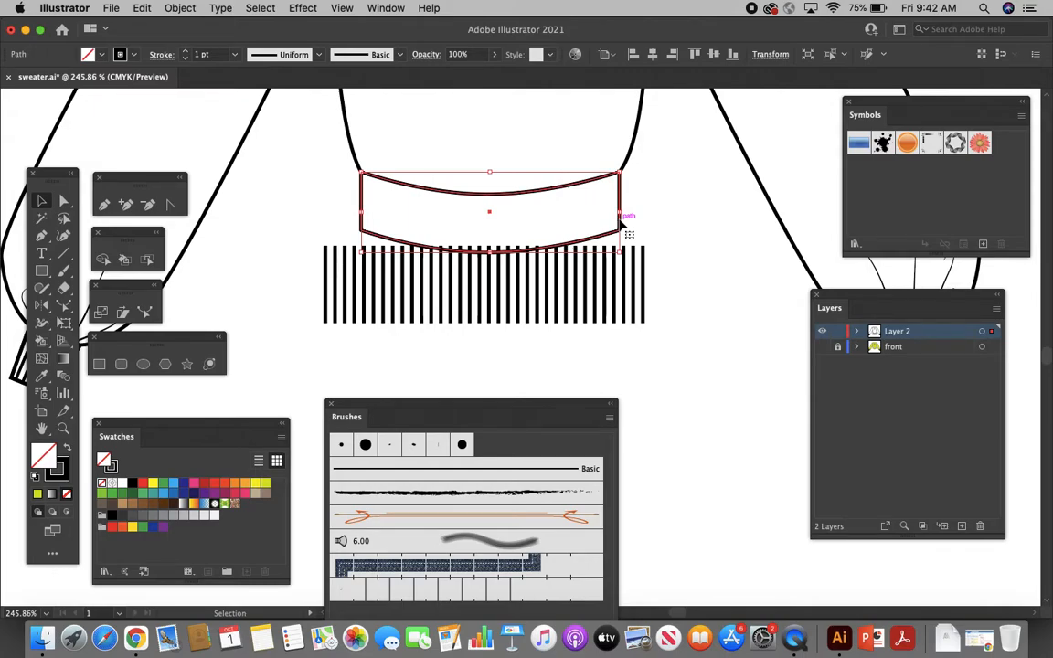
{"action": "left_click", "coordinate": [671, 229]}
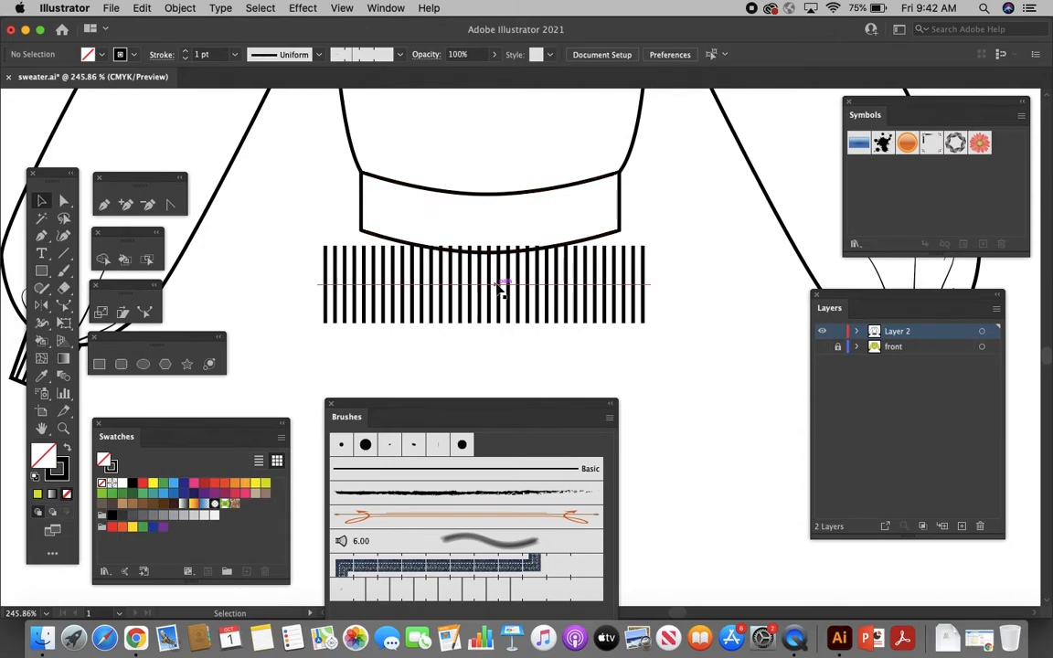
Move the ribbing line up so it is centred over the hem band, and send it to the back.
{"action": "left_click_drag", "start_coordinate": [501, 291], "coordinate": [501, 215]}
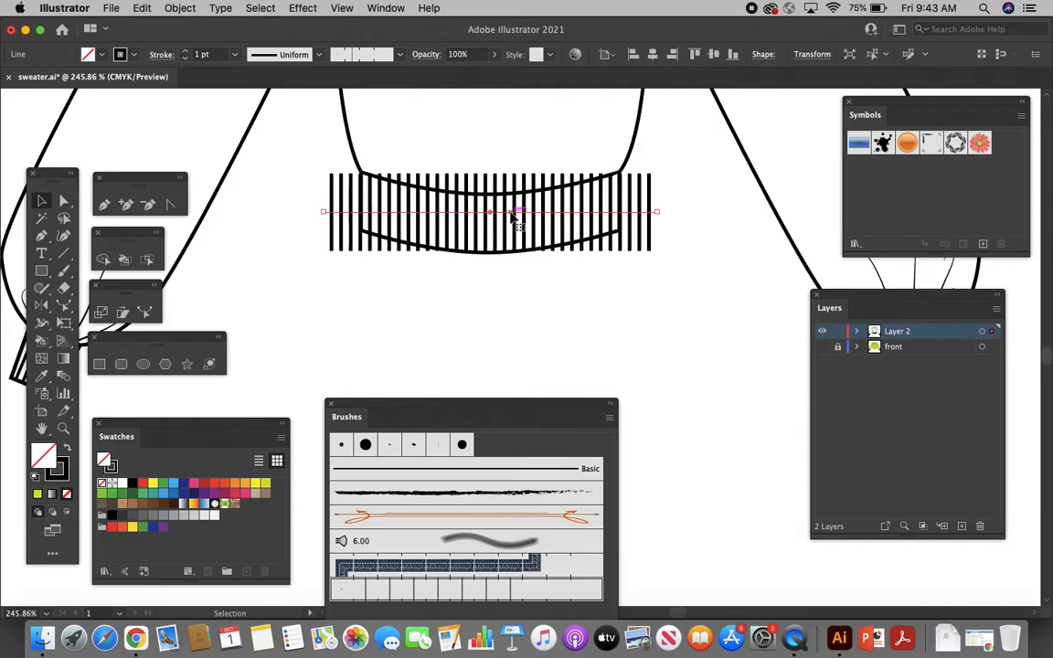
{"action": "right_click", "coordinate": [511, 216]}
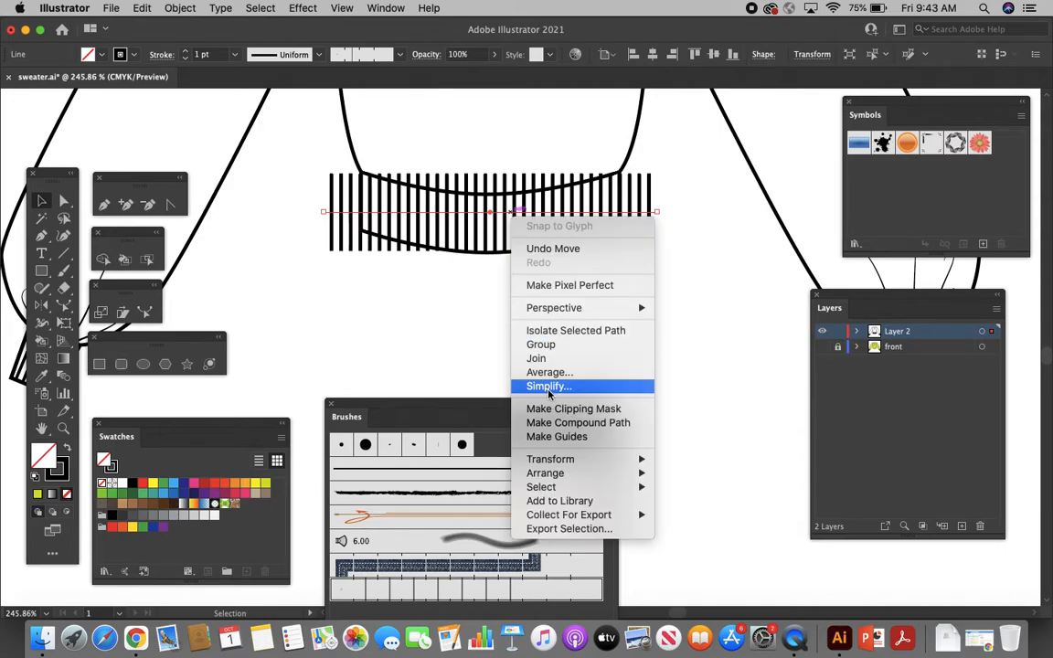
{"action": "mouse_move", "coordinate": [548, 473]}
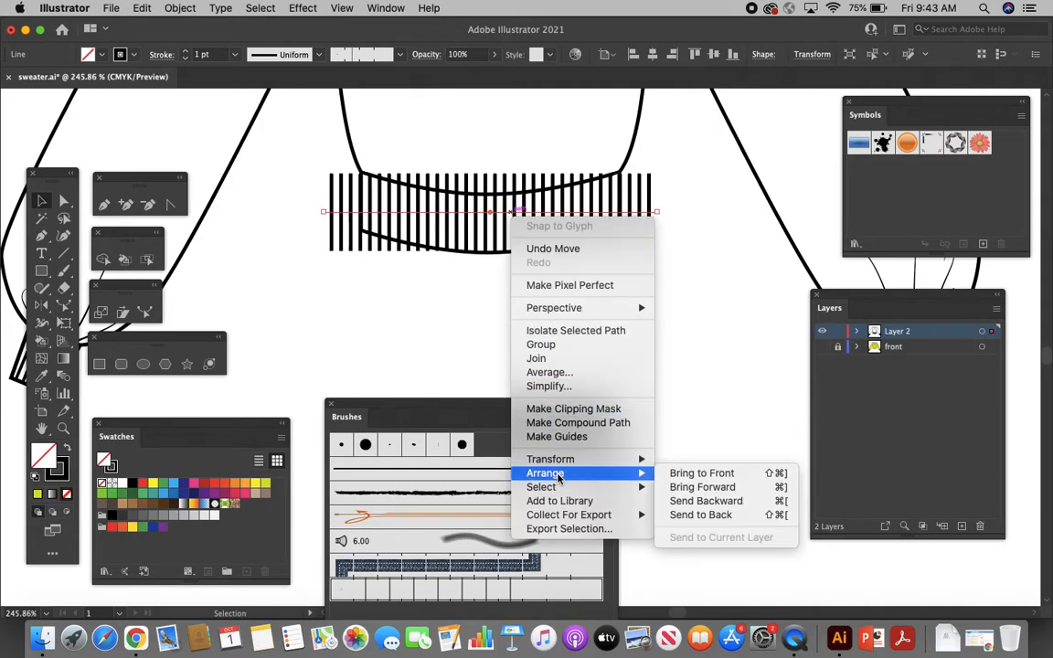
{"action": "left_click", "coordinate": [701, 515]}
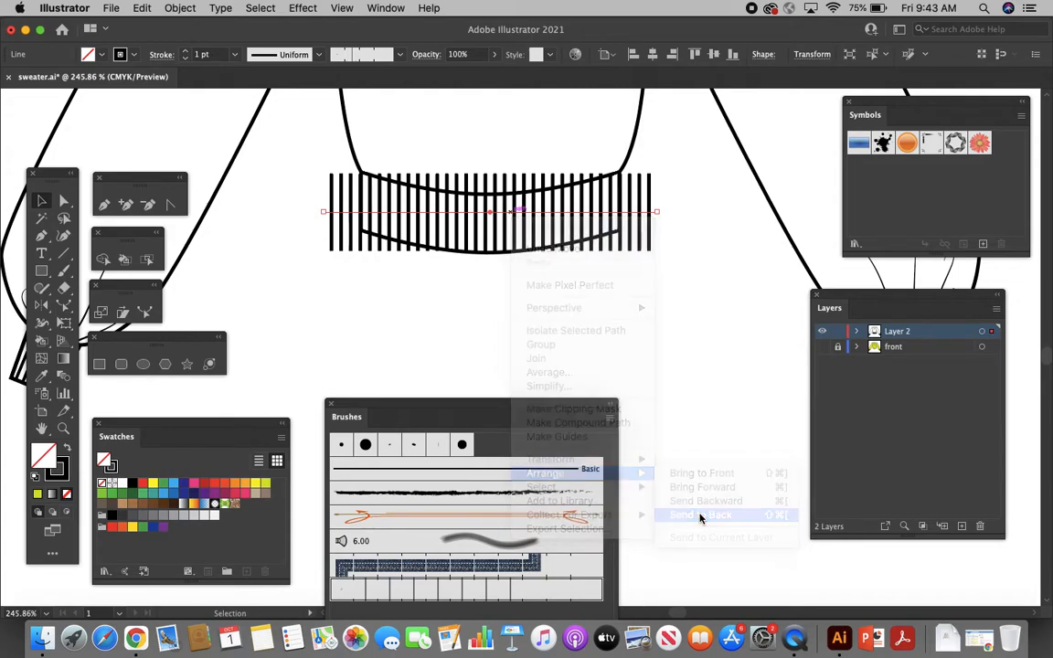
Select the hem band together with the ribbing line, make a clipping mask so the ribbing fits the band, and deselect.
{"action": "left_click", "coordinate": [683, 338]}
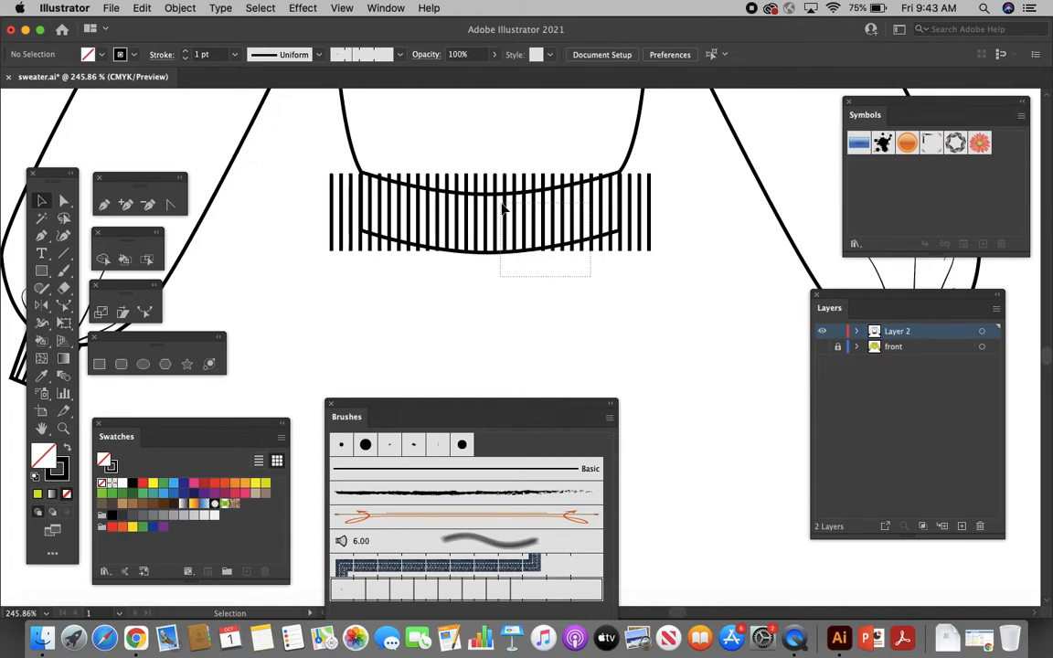
{"action": "left_click", "coordinate": [452, 196]}
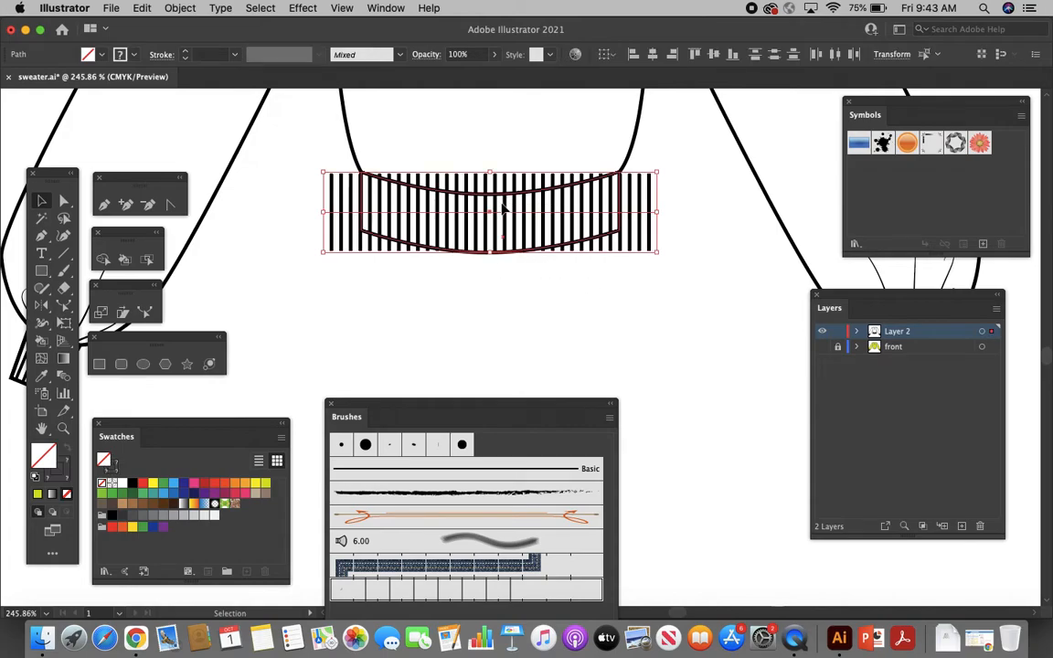
{"action": "left_click", "coordinate": [179, 9]}
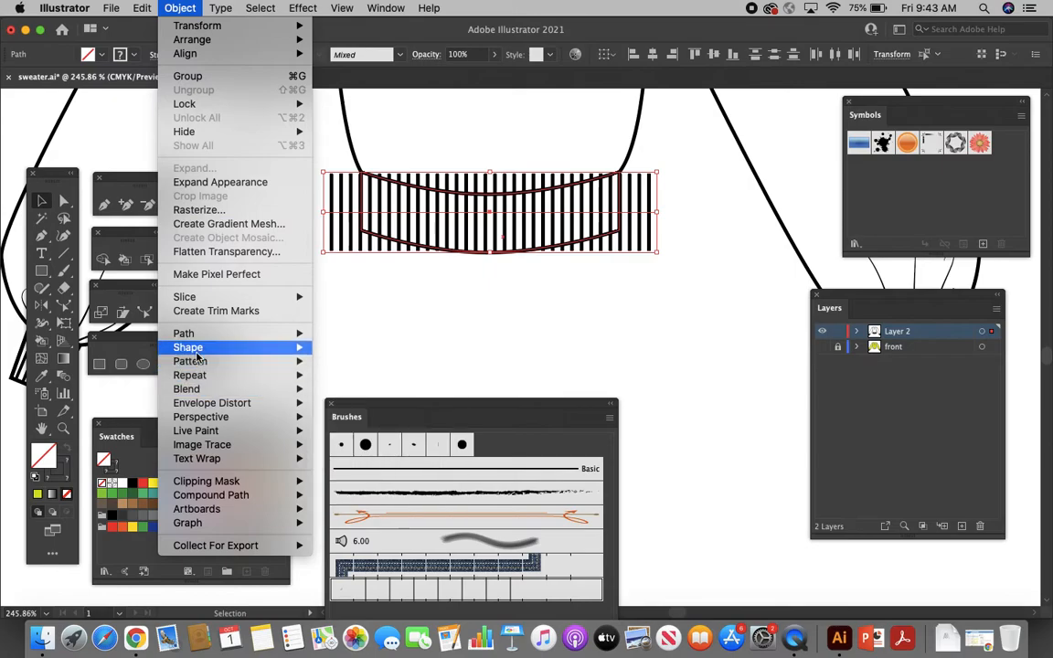
{"action": "mouse_move", "coordinate": [274, 481]}
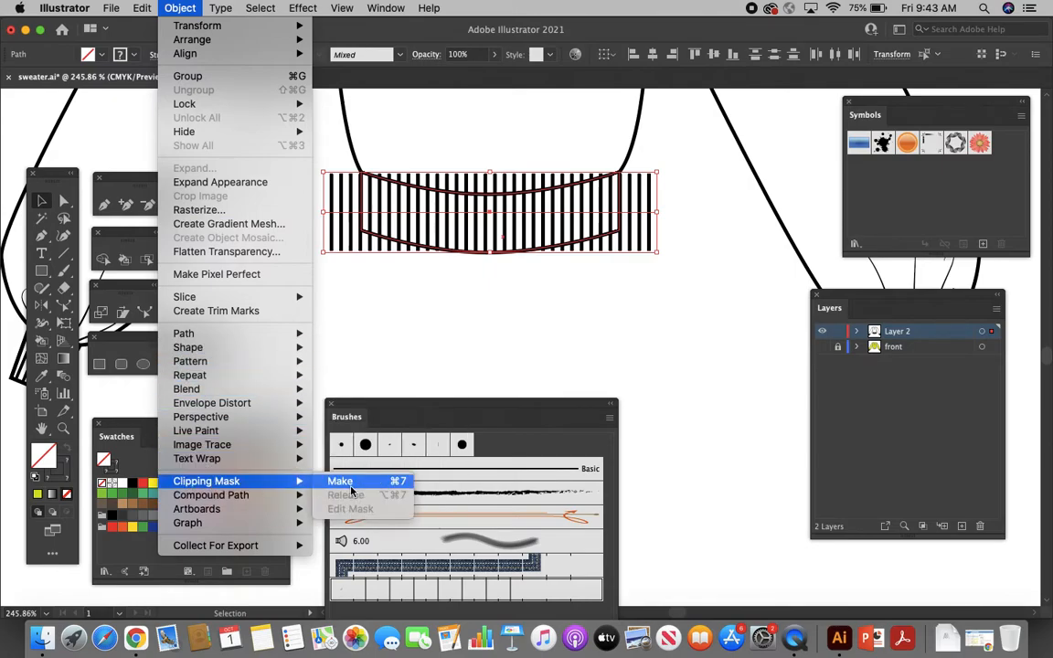
{"action": "left_click", "coordinate": [355, 485]}
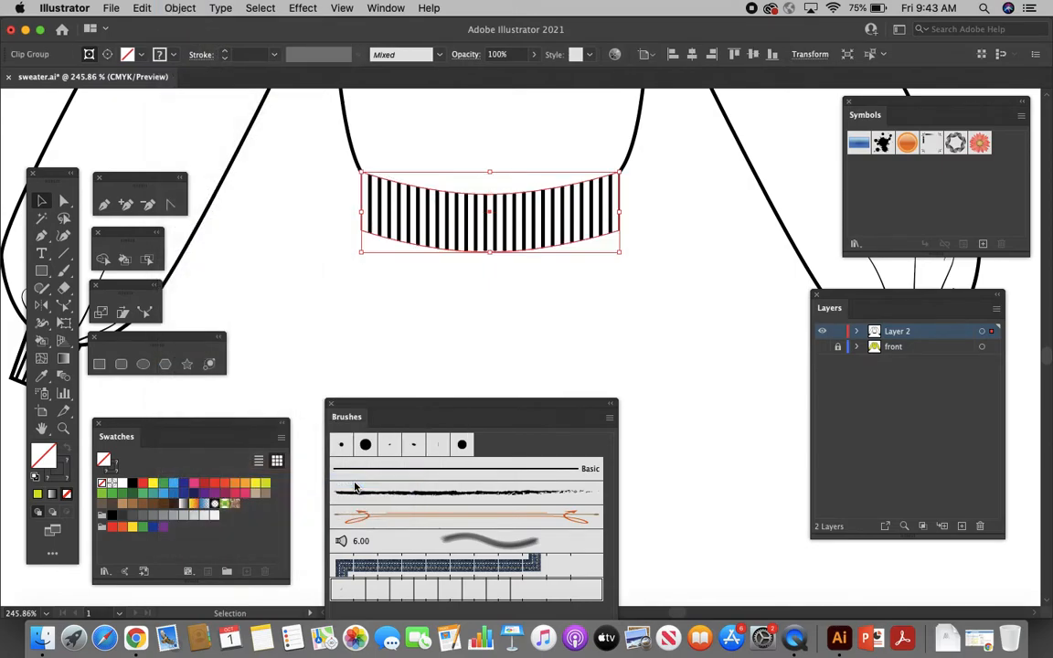
{"action": "left_click", "coordinate": [461, 346]}
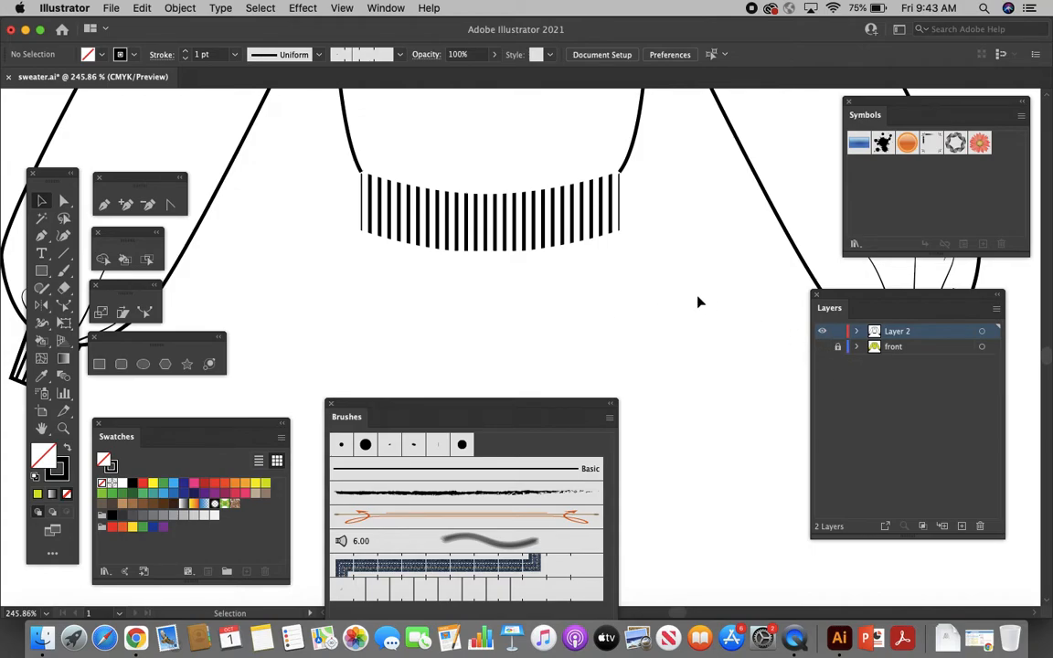
Show the coloured sweater on the front layer again and unlock that layer.
{"action": "scroll", "coordinate": [698, 301], "scroll_direction": "down", "scroll_amount": 3}
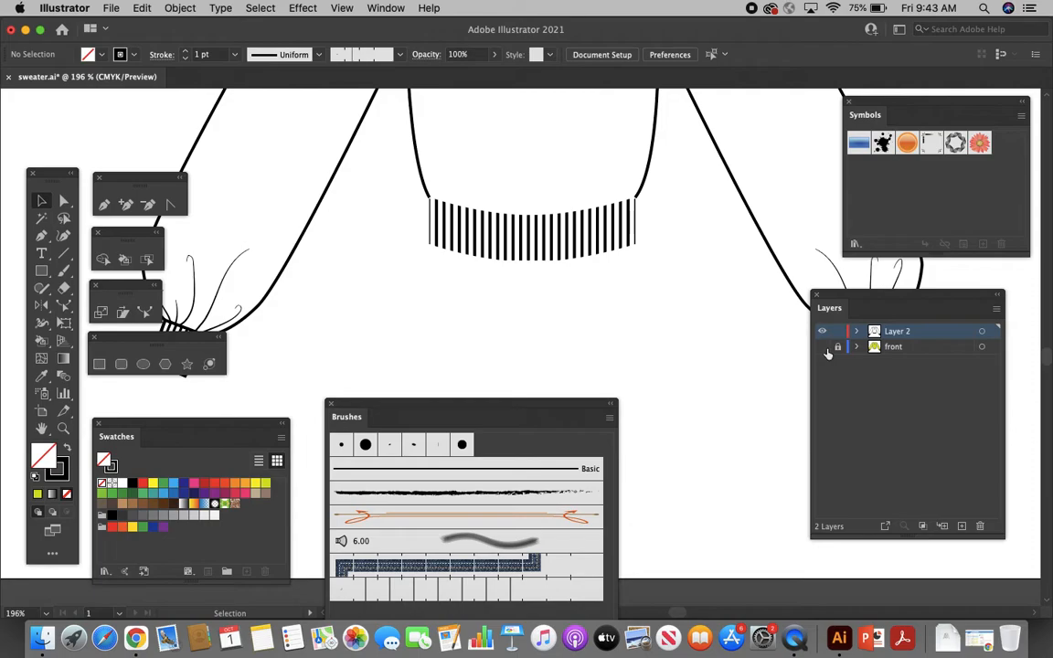
{"action": "left_click", "coordinate": [823, 350]}
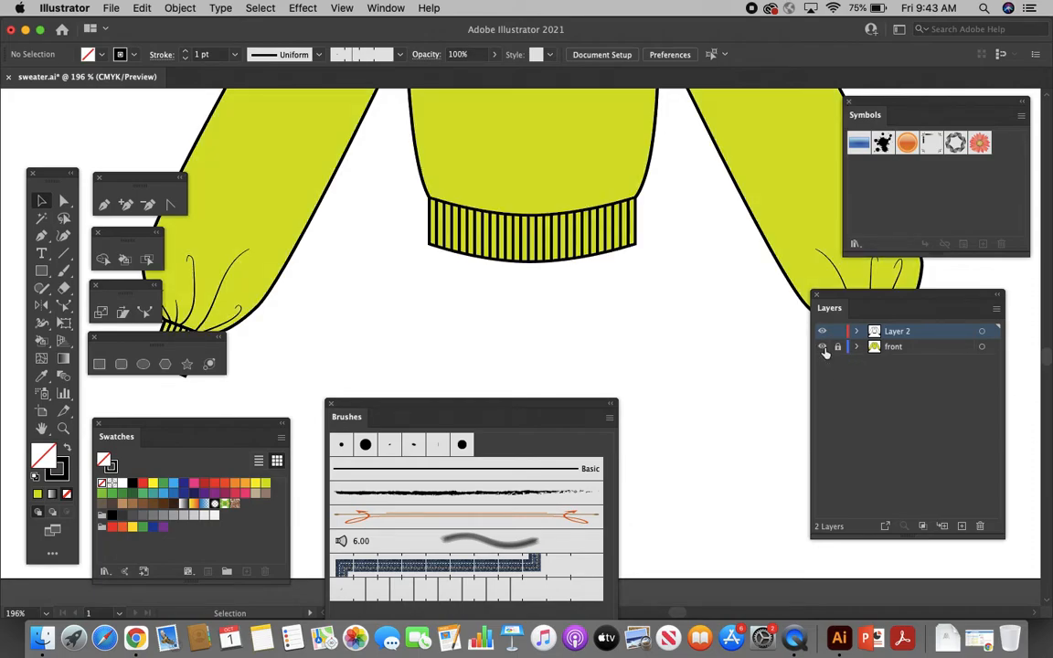
{"action": "scroll", "coordinate": [720, 318], "scroll_direction": "up", "scroll_amount": 2}
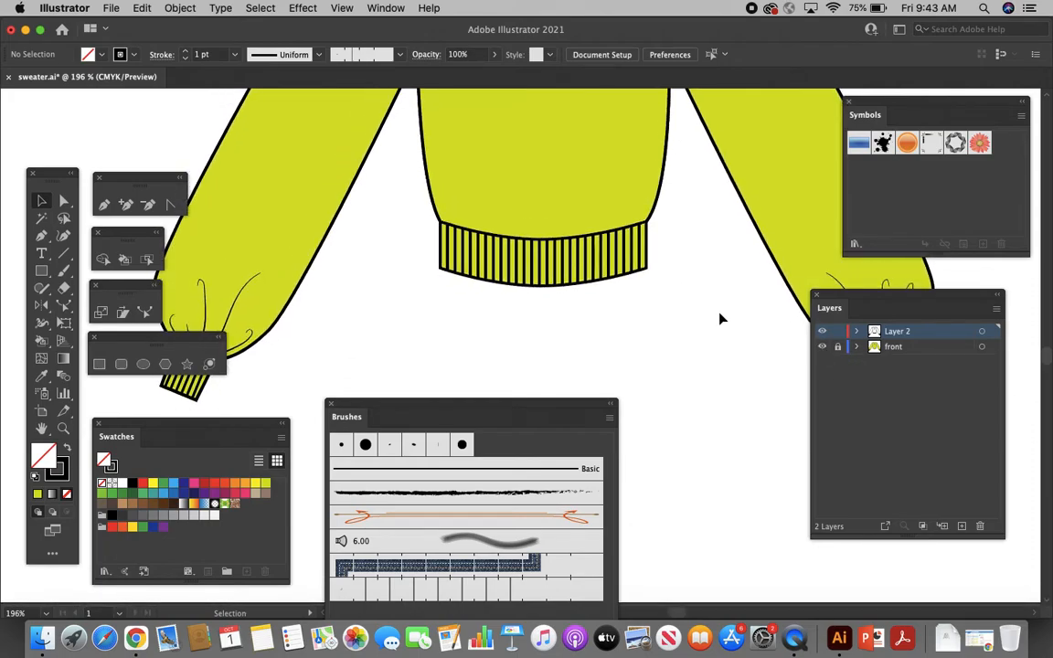
{"action": "scroll", "coordinate": [720, 318], "scroll_direction": "down", "scroll_amount": 5}
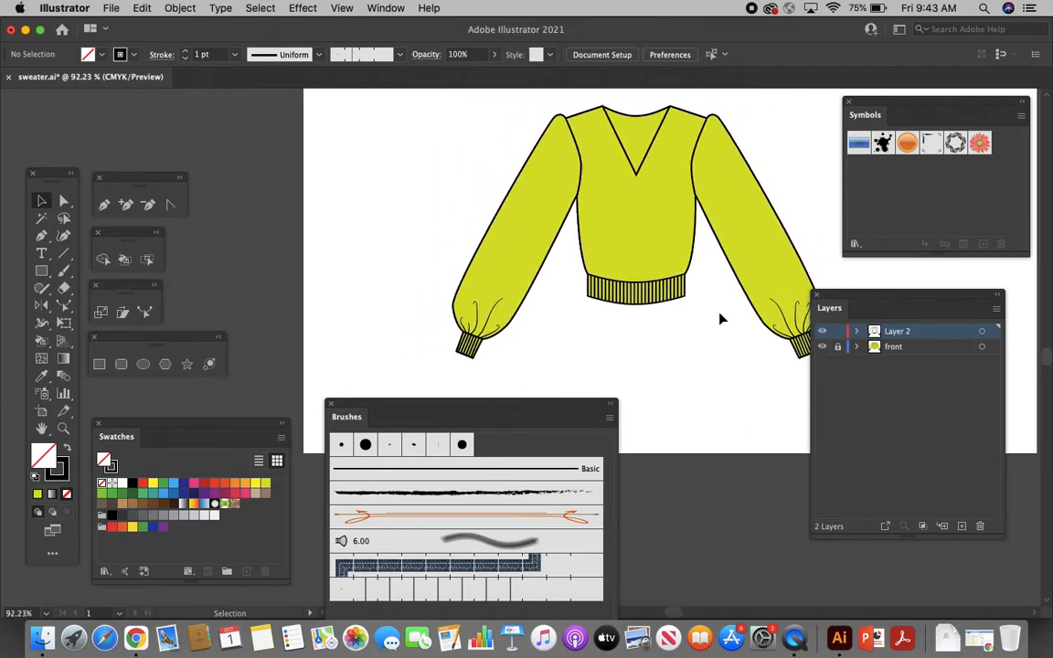
{"action": "scroll", "coordinate": [720, 318], "scroll_direction": "right", "scroll_amount": 3}
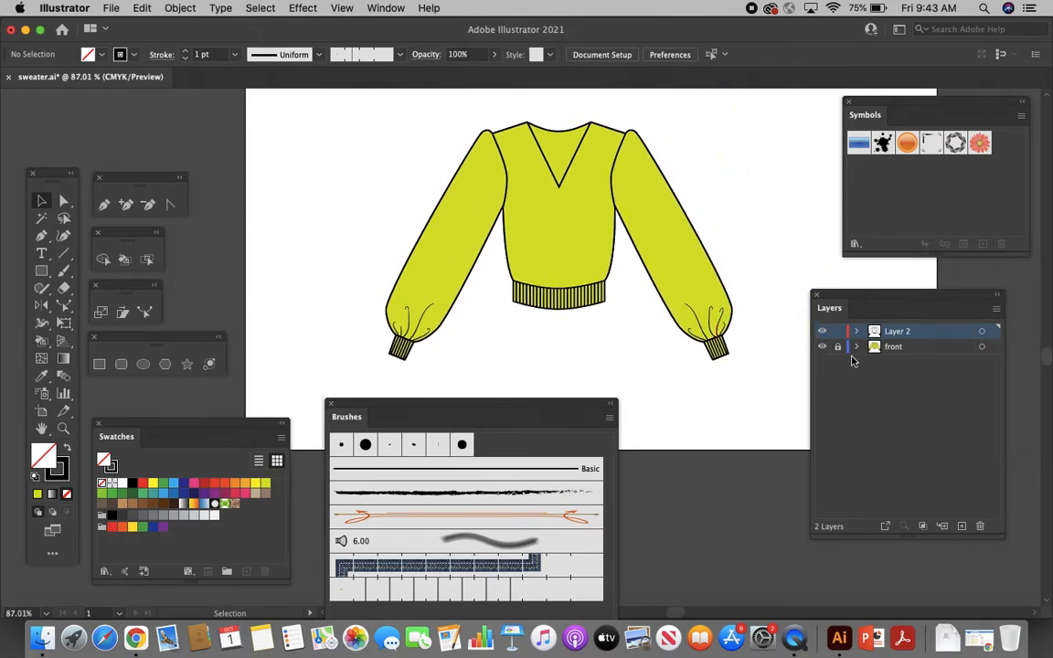
{"action": "scroll", "coordinate": [647, 294], "scroll_direction": "right", "scroll_amount": 1}
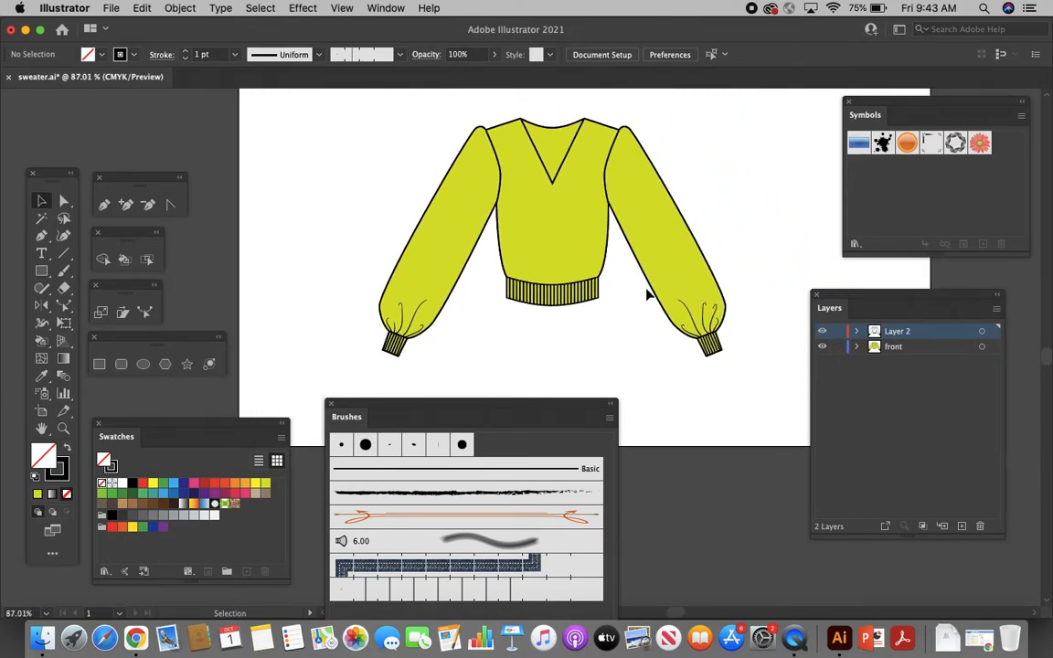
Group the ribbed outline sweater with the coloured sweater, shift the group slightly to the right and down, and deselect it.
{"action": "left_click_drag", "start_coordinate": [501, 407], "coordinate": [553, 438]}
{"action": "left_click_drag", "start_coordinate": [324, 101], "coordinate": [763, 403]}
{"action": "left_click", "coordinate": [179, 8]}
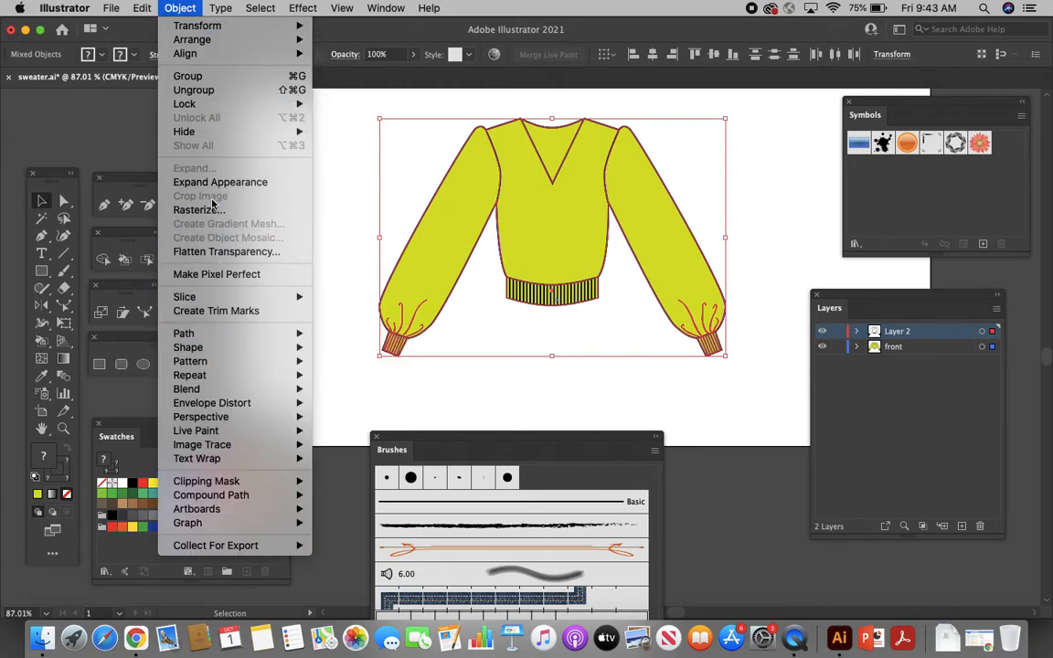
{"action": "left_click", "coordinate": [203, 77]}
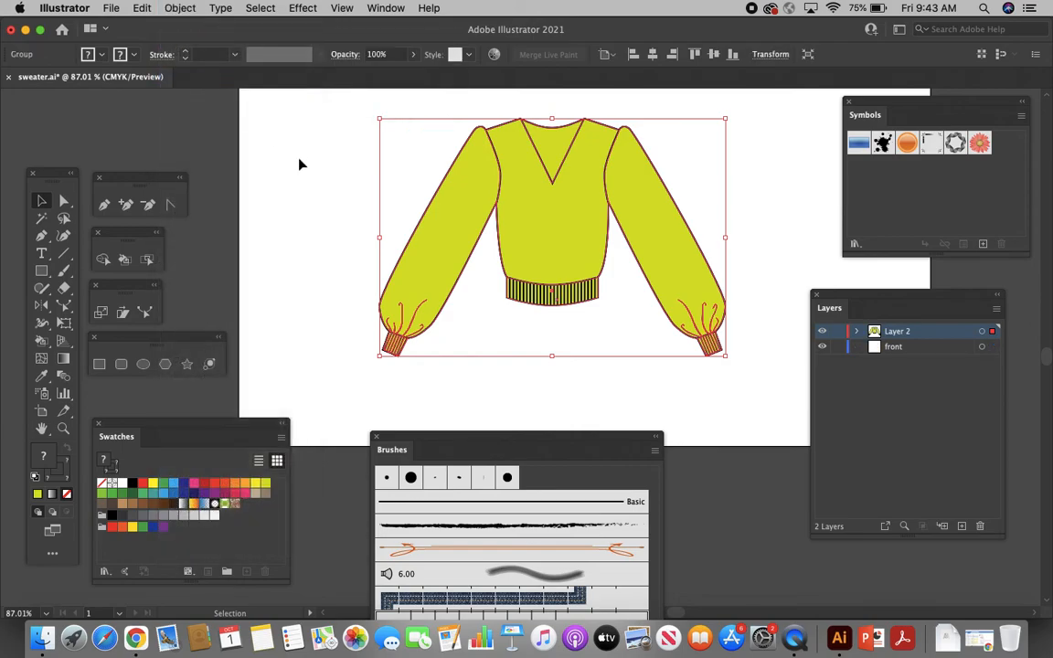
{"action": "left_click", "coordinate": [302, 165]}
{"action": "left_click_drag", "start_coordinate": [529, 186], "coordinate": [566, 193]}
{"action": "left_click", "coordinate": [348, 196]}
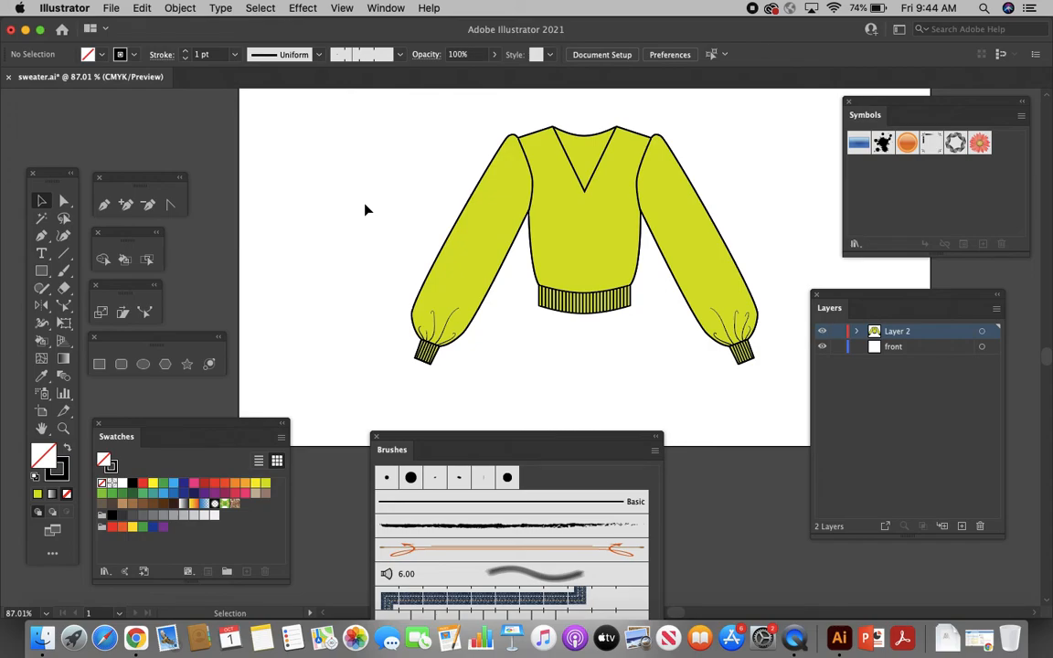
Toggle Layer 2's visibility to check that it holds the whole sweater, and move the grouped sweater slightly left and down.
{"action": "left_click", "coordinate": [822, 332]}
{"action": "left_click", "coordinate": [822, 331]}
{"action": "left_click", "coordinate": [822, 332]}
{"action": "left_click", "coordinate": [822, 332]}
{"action": "left_click_drag", "start_coordinate": [583, 239], "coordinate": [578, 277]}
{"action": "left_click", "coordinate": [821, 332]}
{"action": "left_click", "coordinate": [822, 331]}
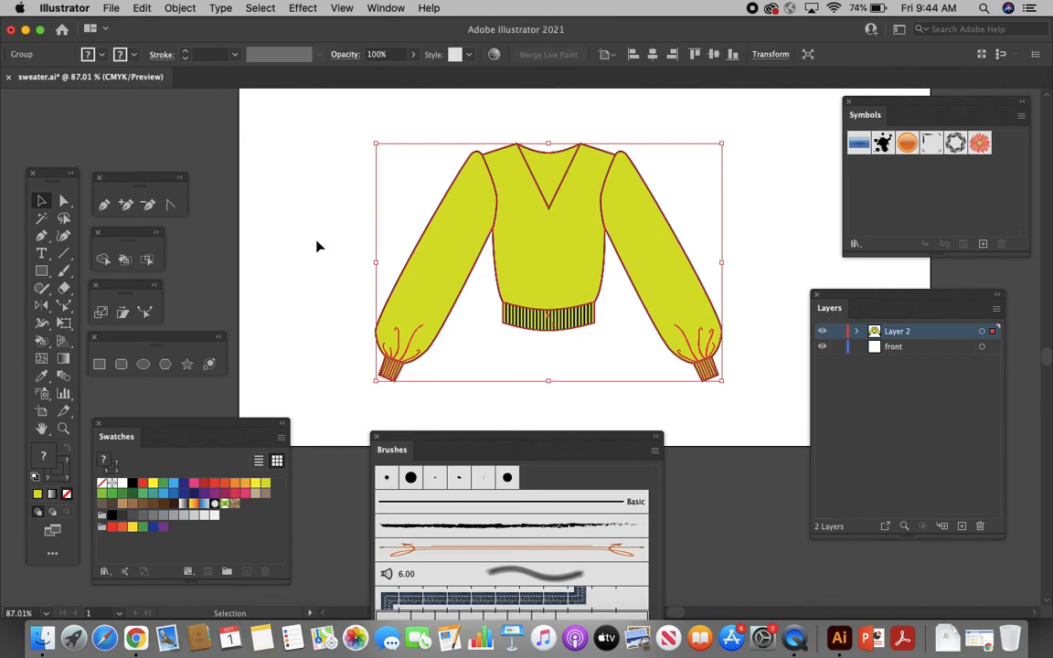